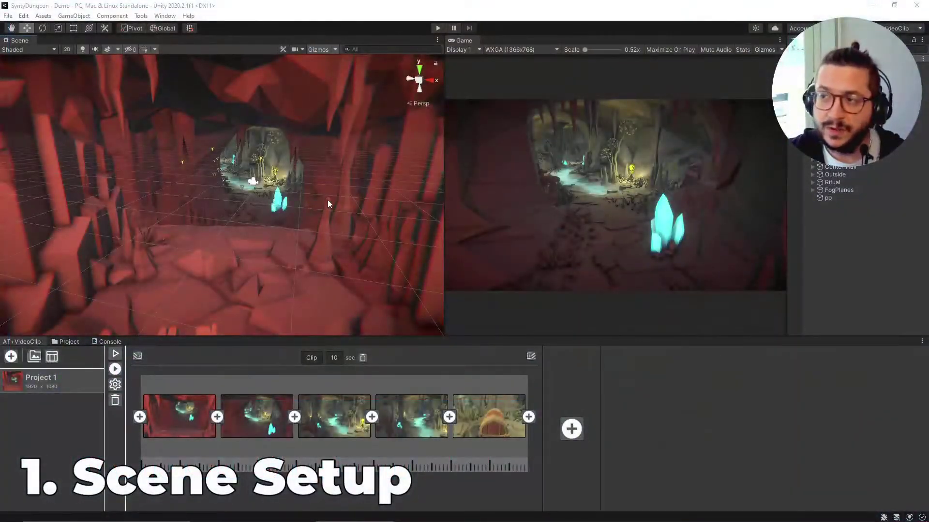
Switch to the editor layout with a floating AT+VideoClip window, open Project 1 in it and place the window lower over the scene
{"action": "middle_click_drag", "start_coordinate": [229, 194], "coordinate": [251, 206]}
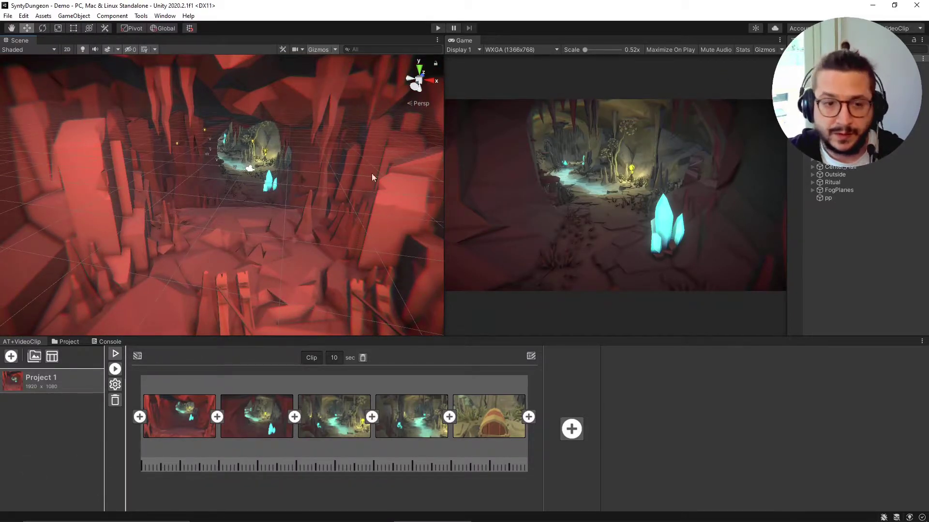
{"action": "middle_click_drag", "start_coordinate": [184, 244], "coordinate": [251, 209]}
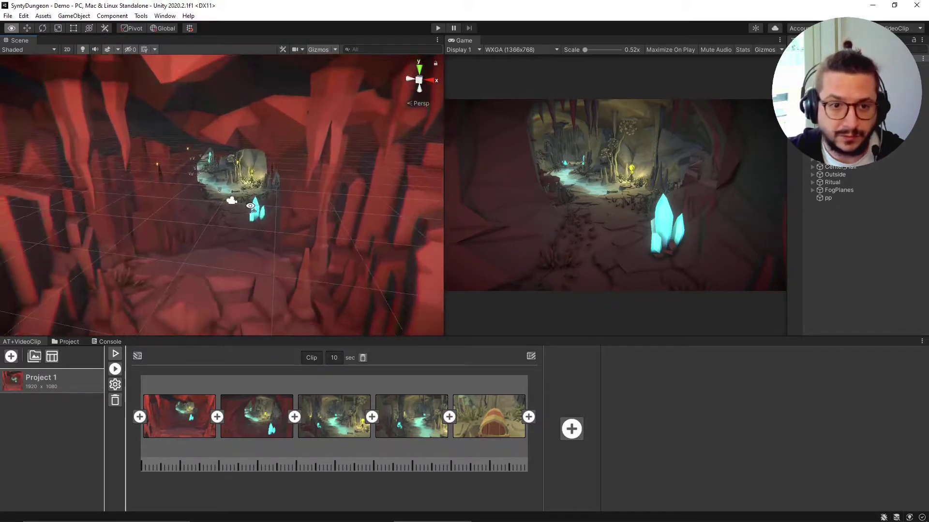
{"action": "left_click", "coordinate": [908, 29]}
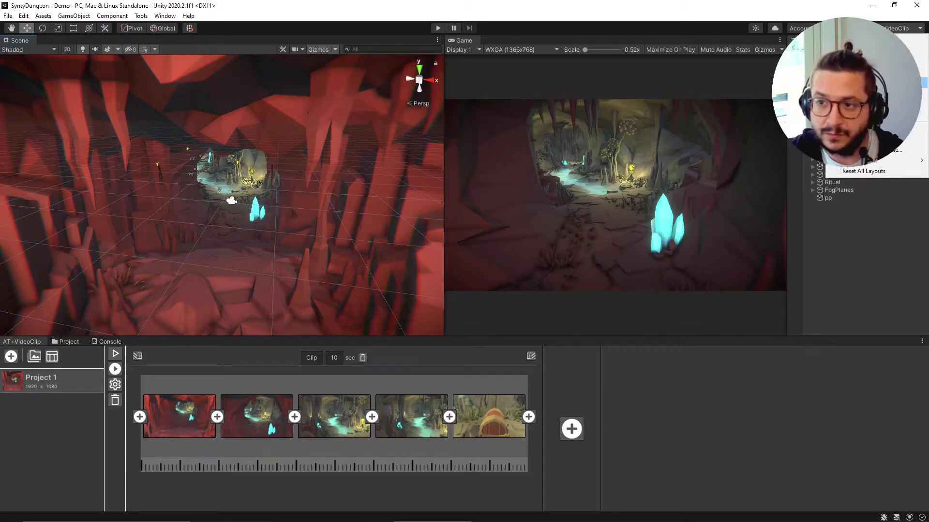
{"action": "left_click", "coordinate": [851, 45]}
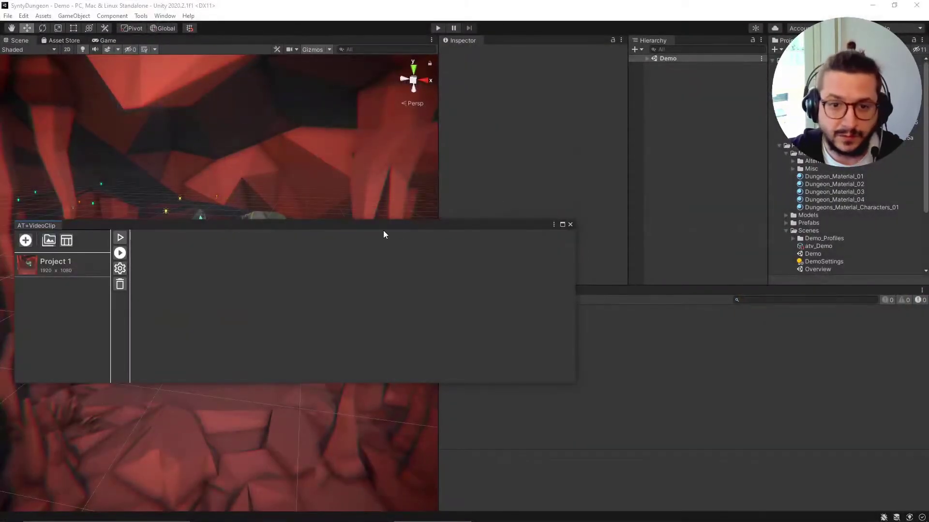
{"action": "left_click", "coordinate": [47, 264]}
{"action": "left_click_drag", "start_coordinate": [305, 225], "coordinate": [300, 359]}
Remove the AT Video Clip Player script component from the Demo scene's Main Camera and save the scene
{"action": "left_click", "coordinate": [647, 58]}
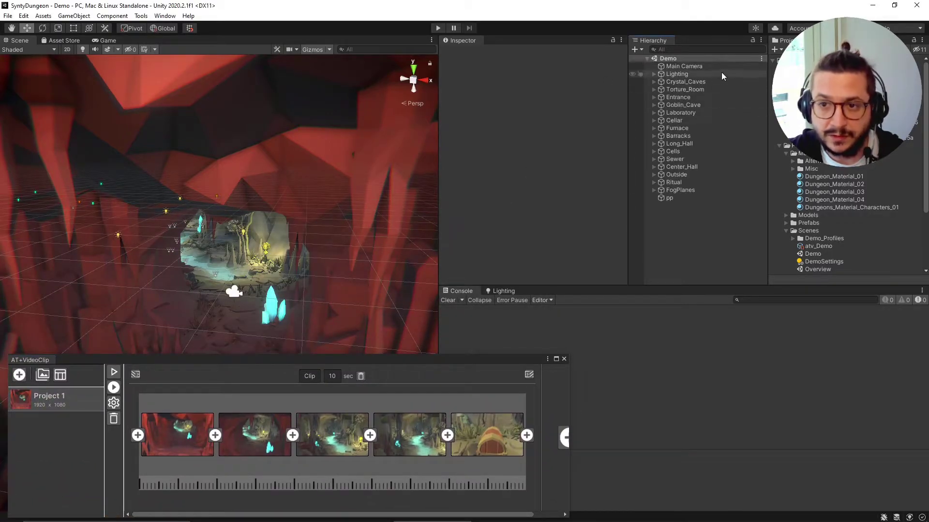
{"action": "left_click", "coordinate": [701, 66]}
{"action": "scroll", "coordinate": [252, 170], "scroll_direction": "up", "scroll_amount": 5}
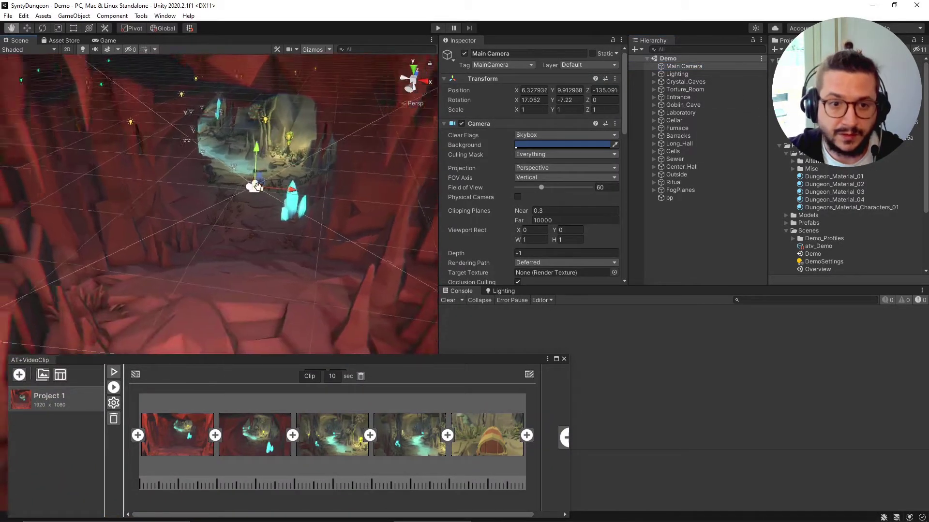
{"action": "scroll", "coordinate": [268, 179], "scroll_direction": "down", "scroll_amount": 5}
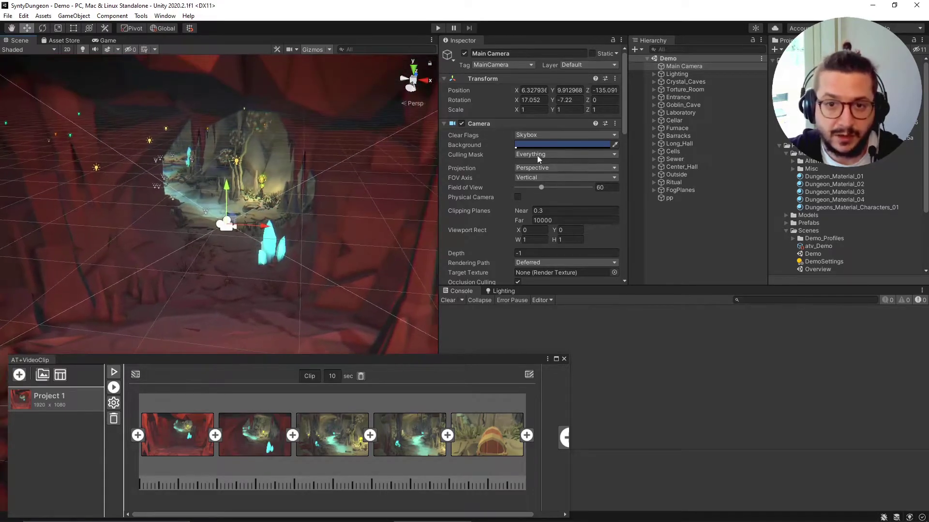
{"action": "scroll", "coordinate": [480, 153], "scroll_direction": "down", "scroll_amount": 10}
{"action": "scroll", "coordinate": [482, 171], "scroll_direction": "down", "scroll_amount": 3}
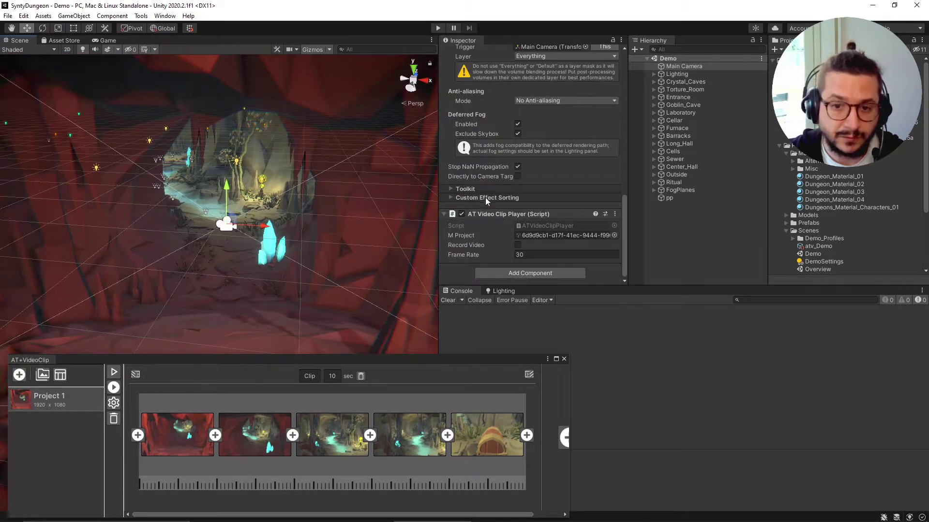
{"action": "left_click", "coordinate": [615, 214]}
{"action": "left_click", "coordinate": [663, 236]}
{"action": "scroll", "coordinate": [515, 219], "scroll_direction": "up", "scroll_amount": 10}
{"action": "key", "text": "ctrl+s"}
Review the Main Camera's Transform, Camera and Post-process Layer settings alongside its position in the cave
{"action": "scroll", "coordinate": [328, 201], "scroll_direction": "up", "scroll_amount": 3}
{"action": "right_click_drag", "start_coordinate": [259, 245], "coordinate": [305, 190]}
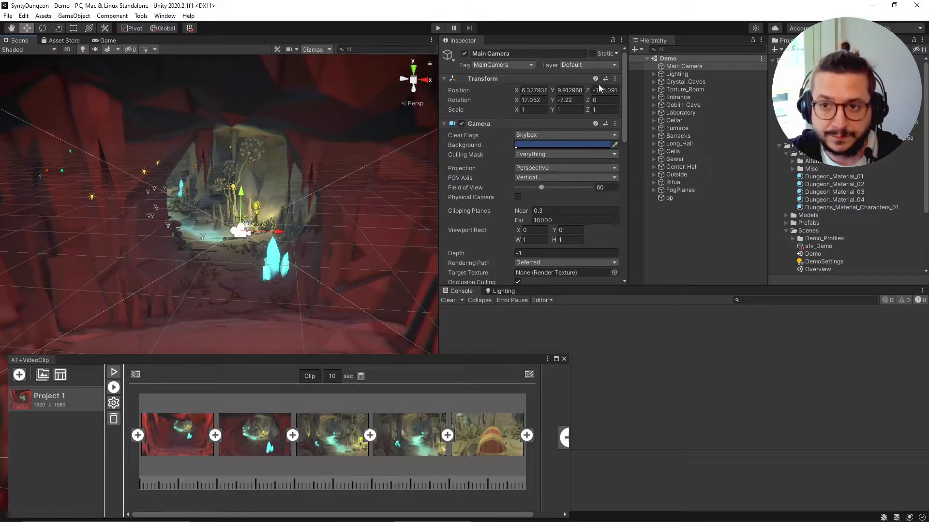
{"action": "scroll", "coordinate": [474, 144], "scroll_direction": "down", "scroll_amount": 5}
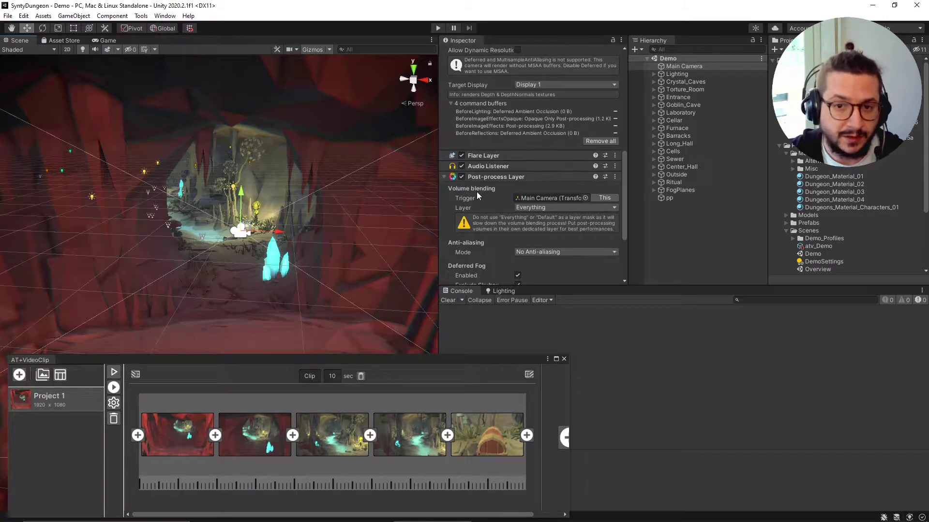
{"action": "right_click_drag", "start_coordinate": [331, 191], "coordinate": [351, 180]}
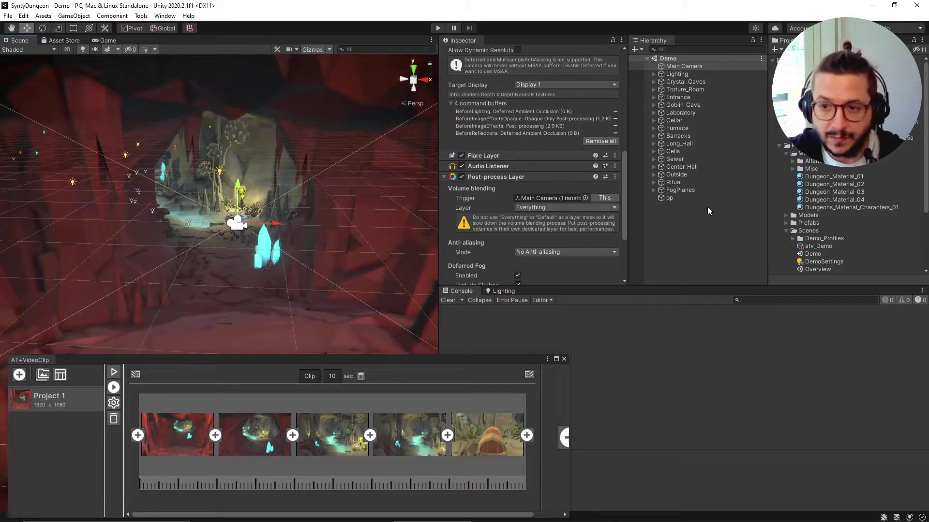
Compare the dungeon's look with the pp post-process volume disabled and re-enabled
{"action": "left_click", "coordinate": [675, 199]}
{"action": "right_click_drag", "start_coordinate": [280, 129], "coordinate": [307, 208]}
{"action": "key", "text": "s"}
{"action": "scroll", "coordinate": [280, 200], "scroll_direction": "down", "scroll_amount": 3}
{"action": "scroll", "coordinate": [494, 126], "scroll_direction": "up", "scroll_amount": 10}
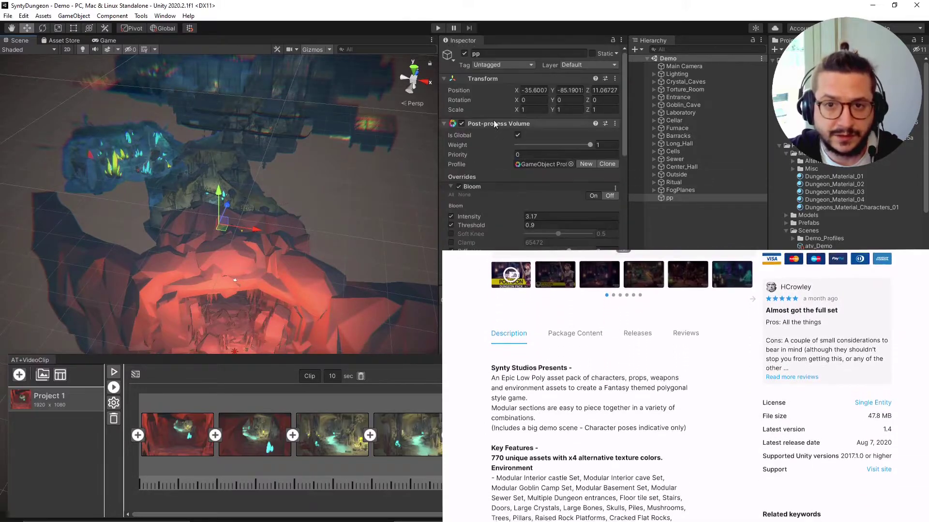
{"action": "left_click", "coordinate": [465, 53]}
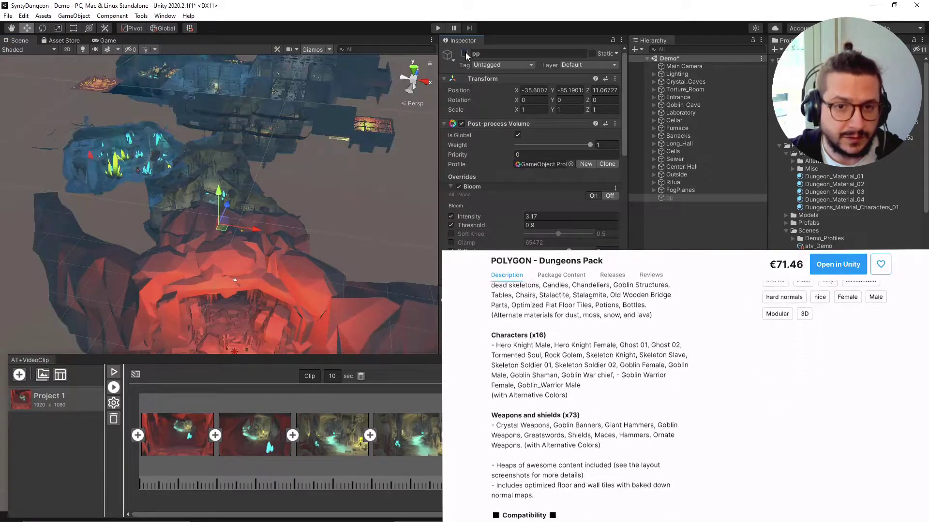
{"action": "left_click", "coordinate": [466, 53]}
{"action": "right_click_drag", "start_coordinate": [288, 166], "coordinate": [270, 212]}
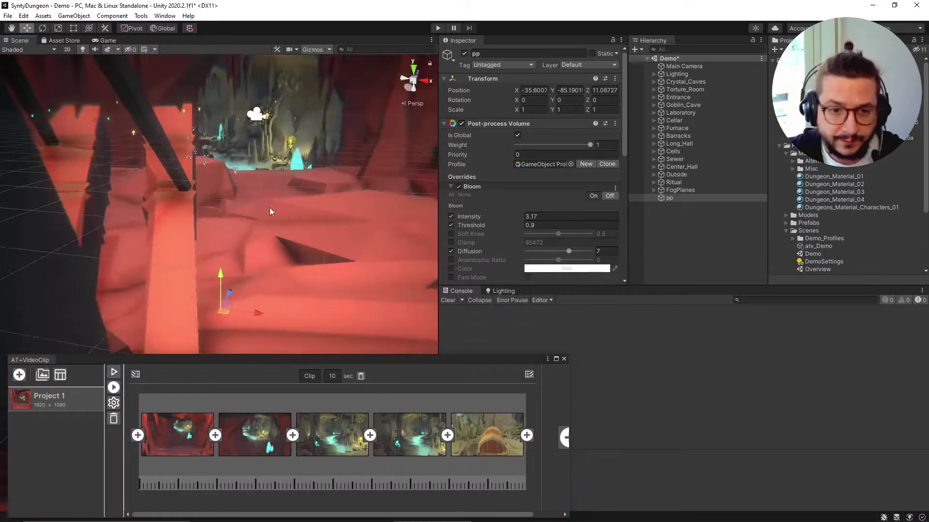
{"action": "scroll", "coordinate": [271, 218], "scroll_direction": "down", "scroll_amount": 5}
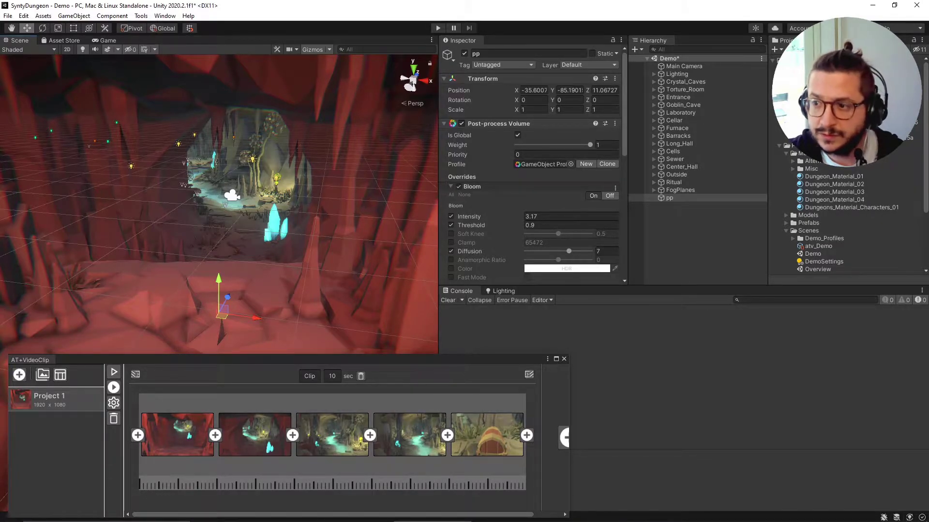
Open the AT+Video tool from ArchToolkit, place its floating window over the lower scene area and select Project 1
{"action": "left_click", "coordinate": [141, 16]}
{"action": "mouse_move", "coordinate": [169, 27]}
{"action": "mouse_move", "coordinate": [254, 28]}
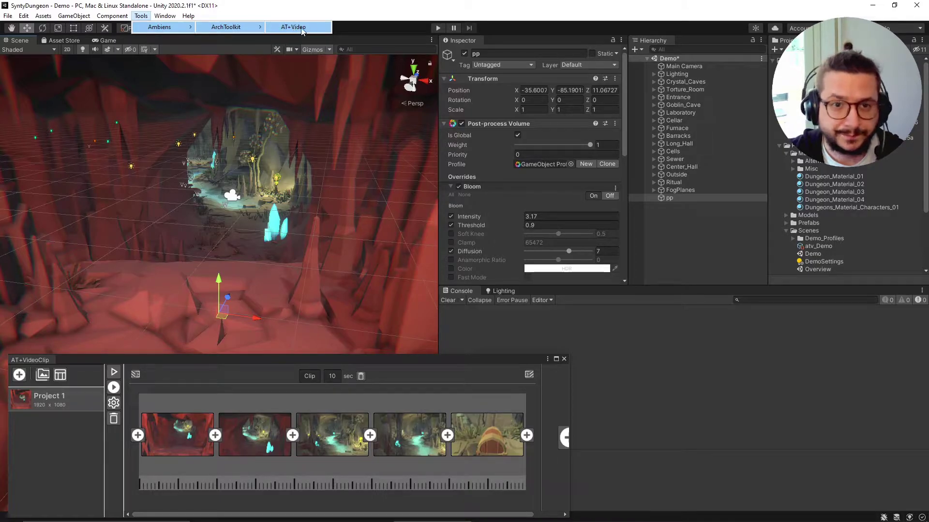
{"action": "left_click", "coordinate": [294, 28]}
{"action": "left_click_drag", "start_coordinate": [242, 361], "coordinate": [234, 204]}
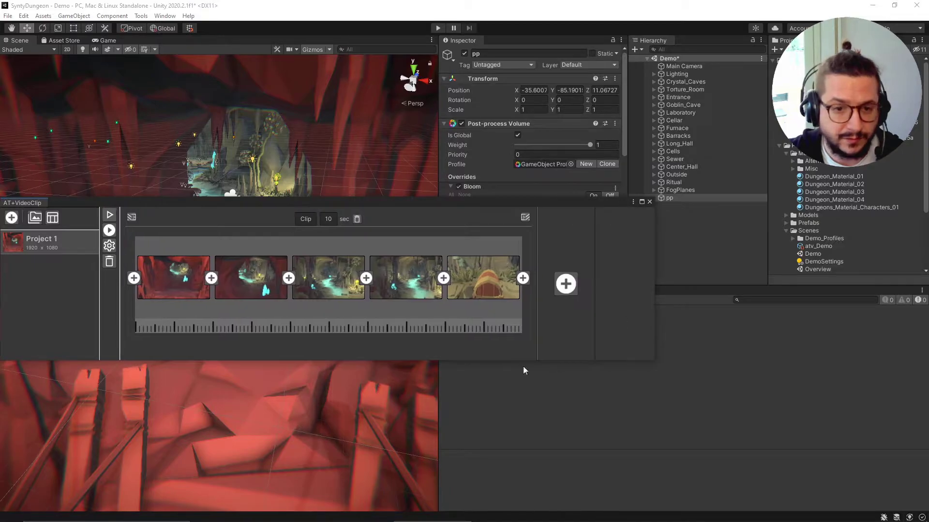
{"action": "left_click_drag", "start_coordinate": [218, 205], "coordinate": [297, 273]}
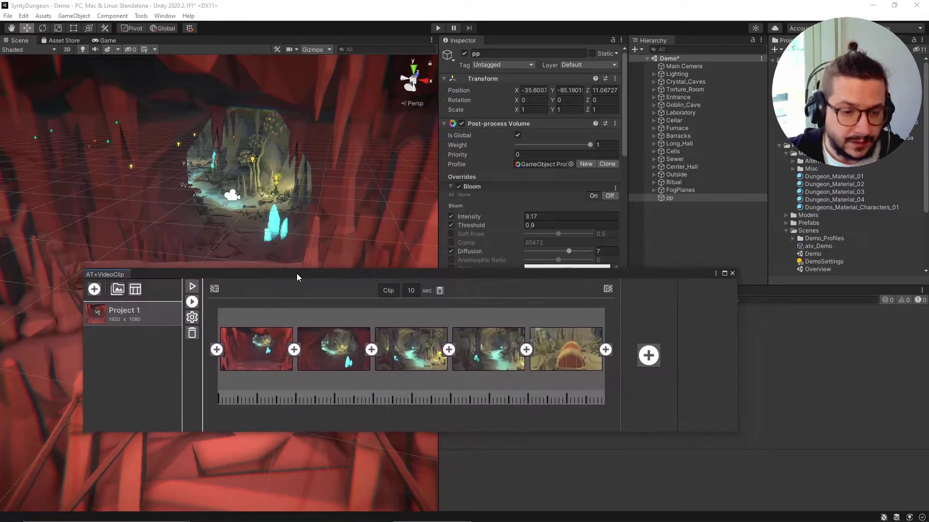
{"action": "left_click", "coordinate": [155, 305]}
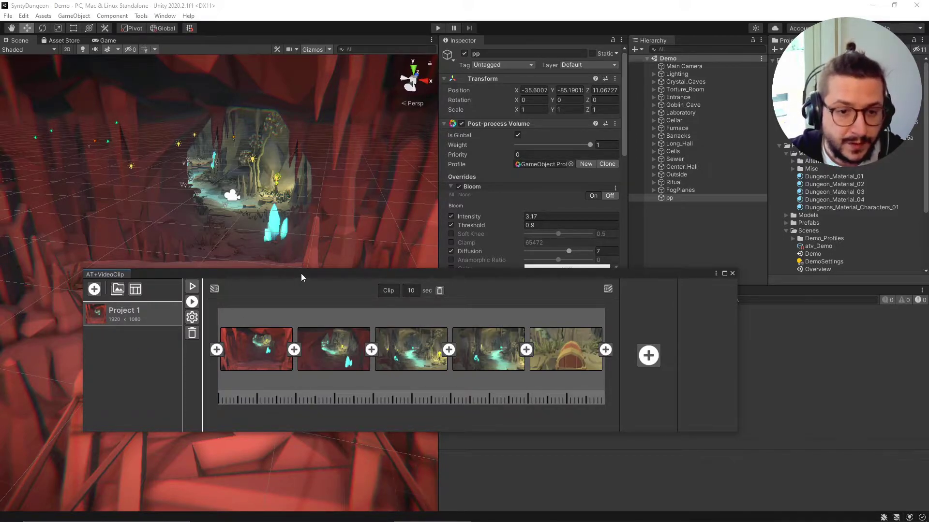
{"action": "left_click_drag", "start_coordinate": [301, 273], "coordinate": [302, 291]}
{"action": "left_click", "coordinate": [123, 333]}
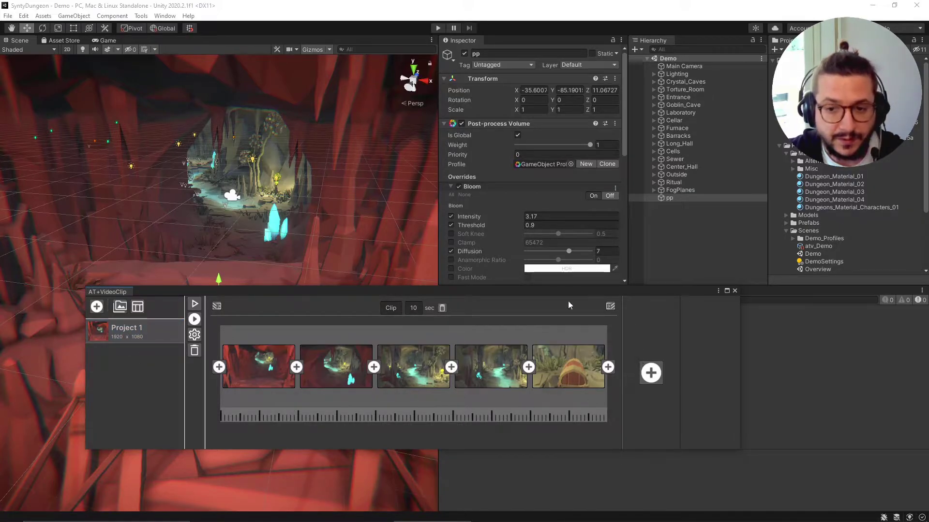
Reposition the AT+VideoClip window higher and scrub the clip's timeline to preview the camera movement
{"action": "mouse_move", "coordinate": [266, 366]}
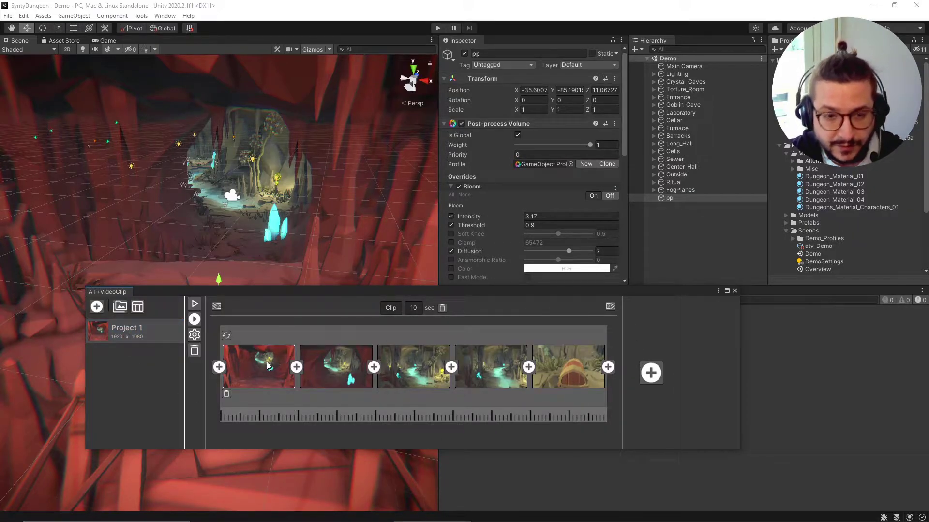
{"action": "left_click_drag", "start_coordinate": [269, 292], "coordinate": [296, 271]}
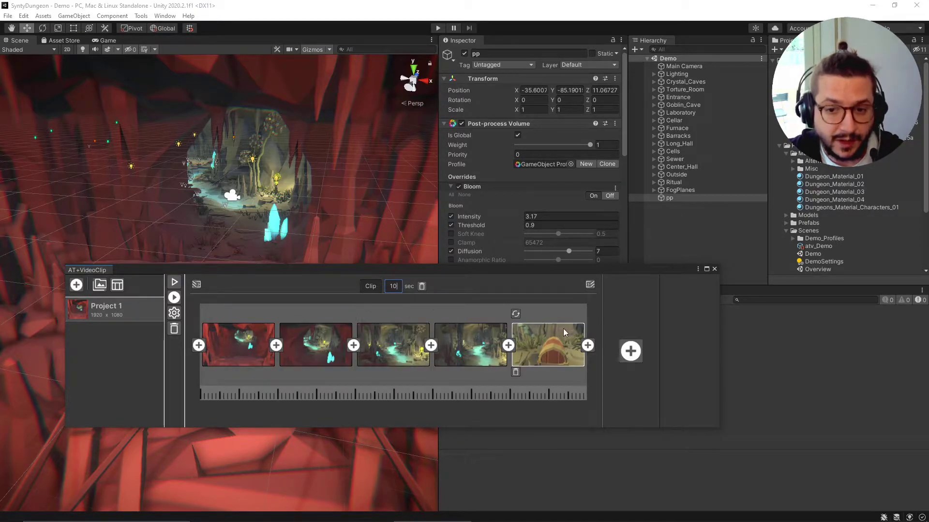
{"action": "left_click_drag", "start_coordinate": [510, 269], "coordinate": [557, 262]}
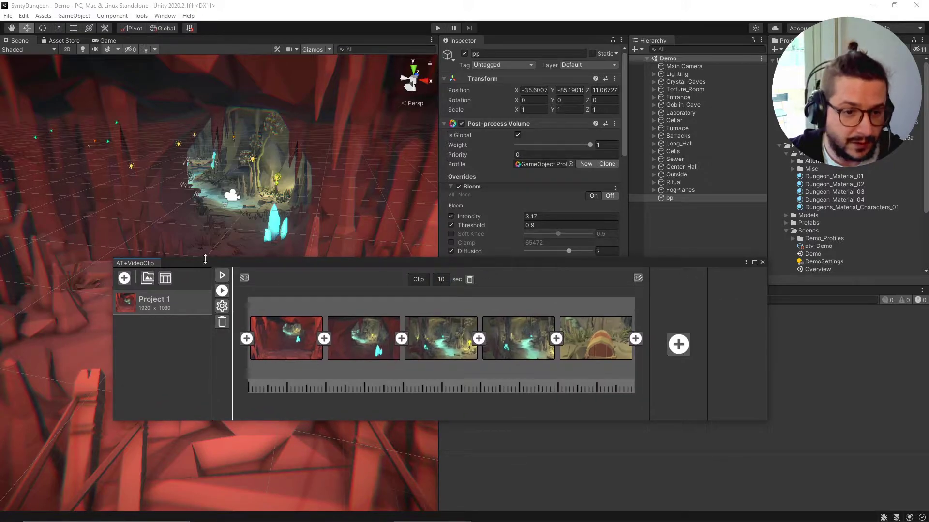
{"action": "left_click_drag", "start_coordinate": [206, 262], "coordinate": [213, 233]}
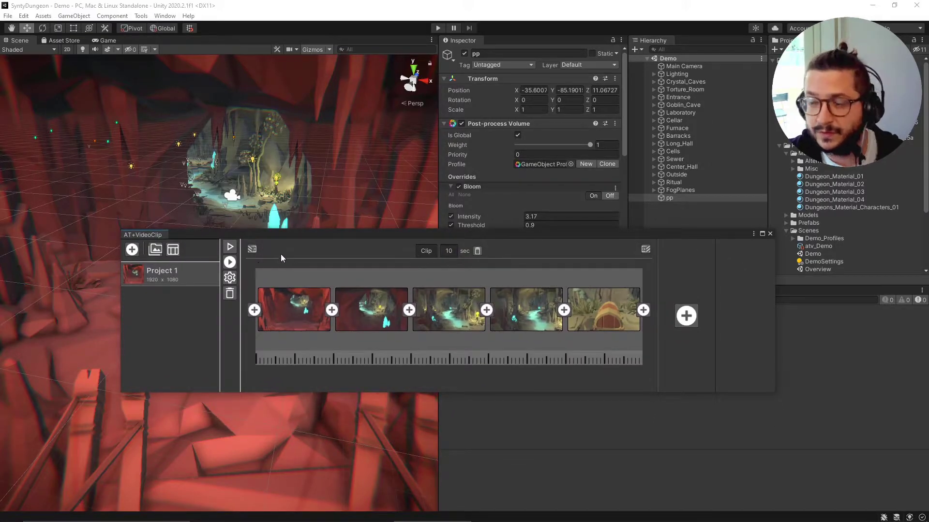
{"action": "left_click_drag", "start_coordinate": [286, 232], "coordinate": [272, 227]}
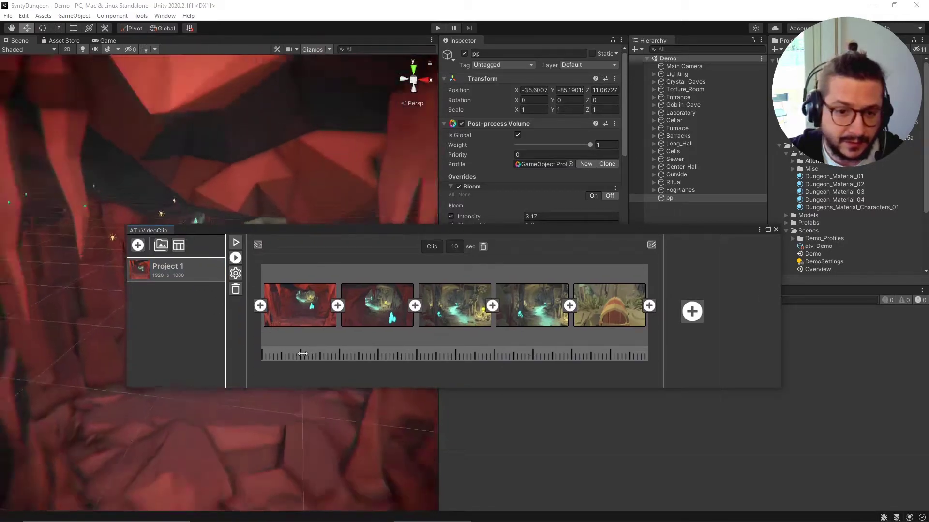
{"action": "left_click_drag", "start_coordinate": [302, 354], "coordinate": [462, 357]}
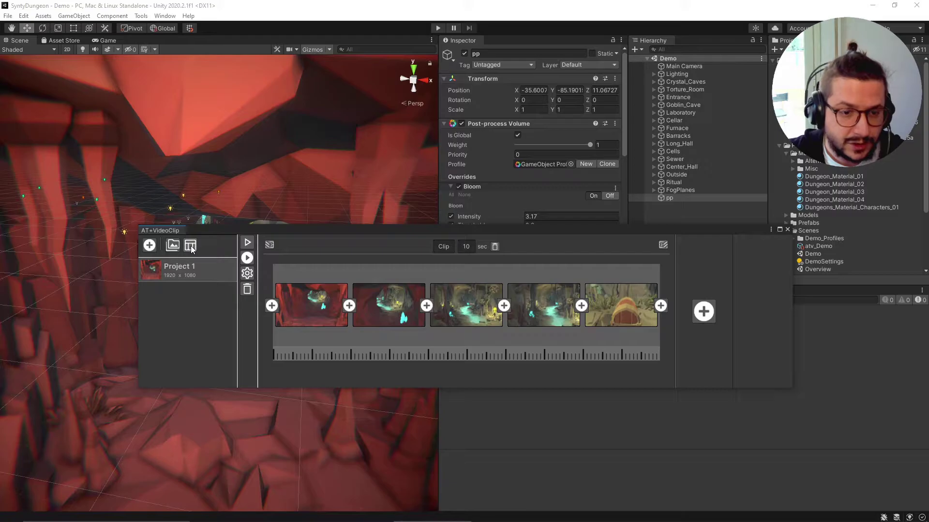
Toggle the editor layout back to the dedicated AT+VideoClip layout with Scene and Game views side by side, and open Project 1
{"action": "left_click", "coordinate": [191, 247]}
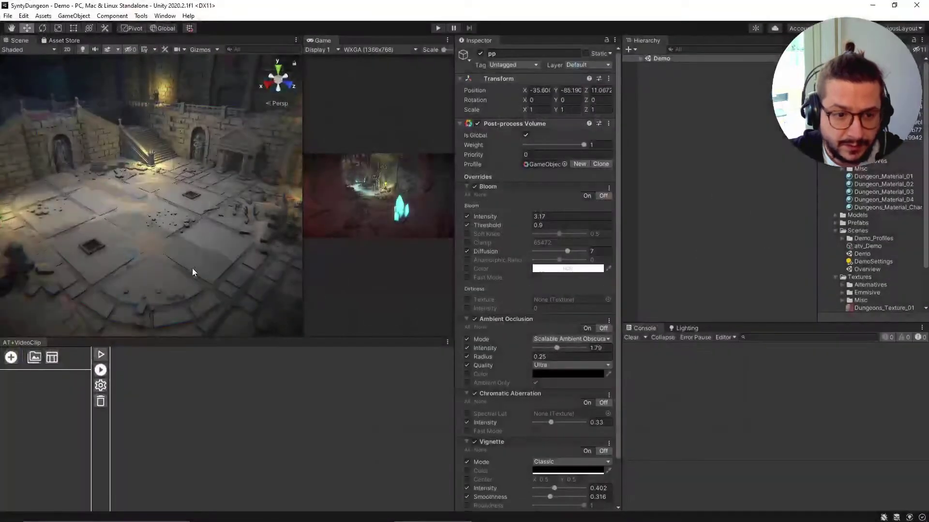
{"action": "left_click", "coordinate": [51, 357]}
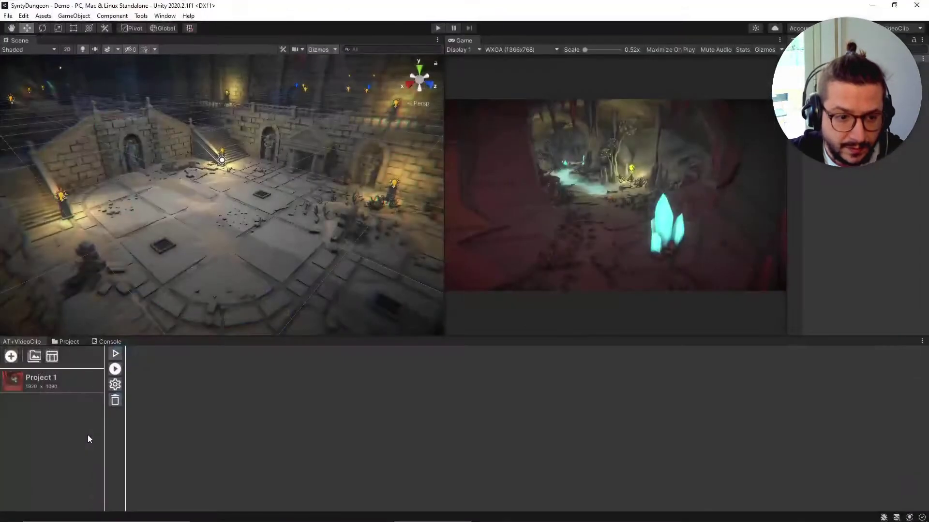
{"action": "left_click", "coordinate": [36, 382]}
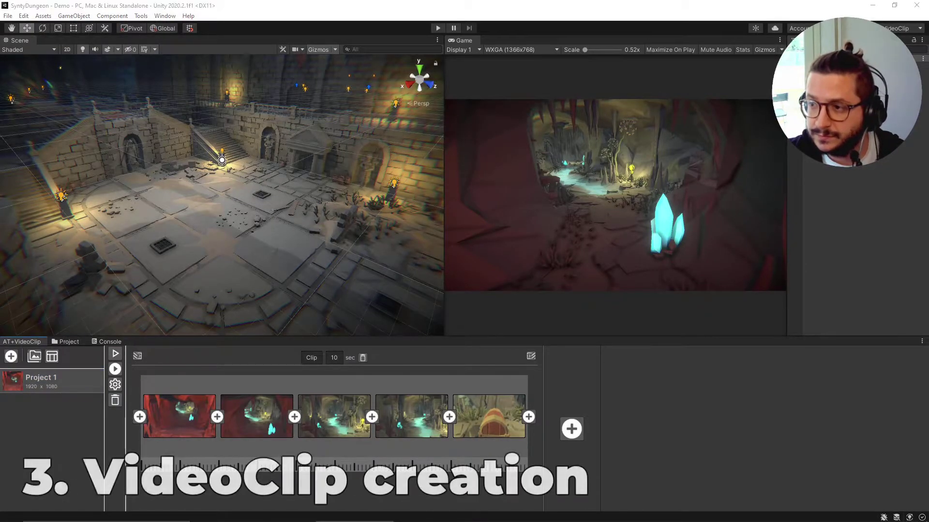
Preview the first, third, fourth and fifth camera shots of the clip in the scene, and return to the first
{"action": "right_click_drag", "start_coordinate": [251, 255], "coordinate": [241, 290]}
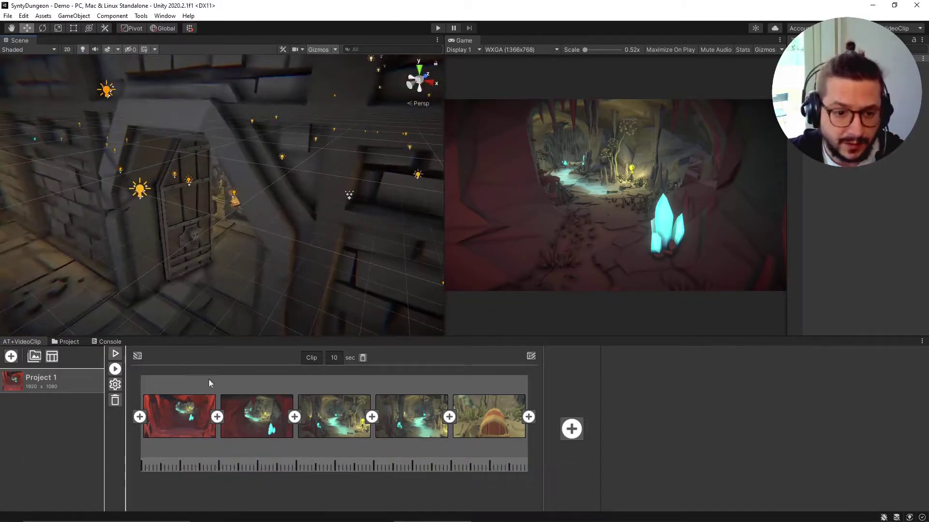
{"action": "left_click", "coordinate": [184, 419]}
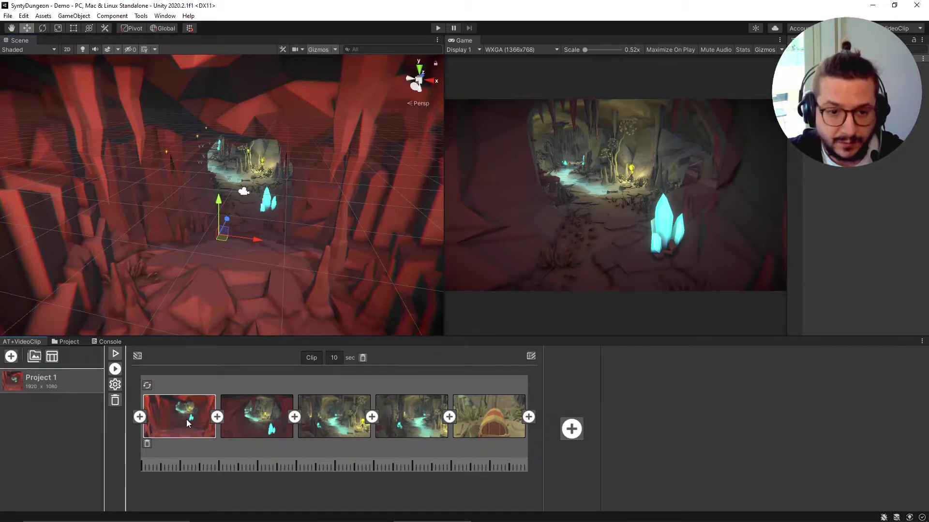
{"action": "left_click", "coordinate": [333, 429]}
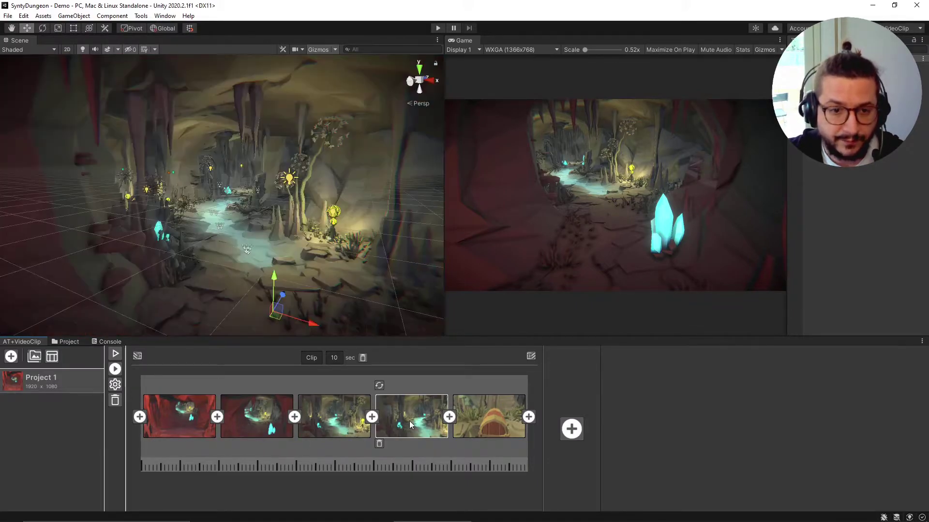
{"action": "left_click", "coordinate": [410, 426]}
{"action": "left_click", "coordinate": [486, 421]}
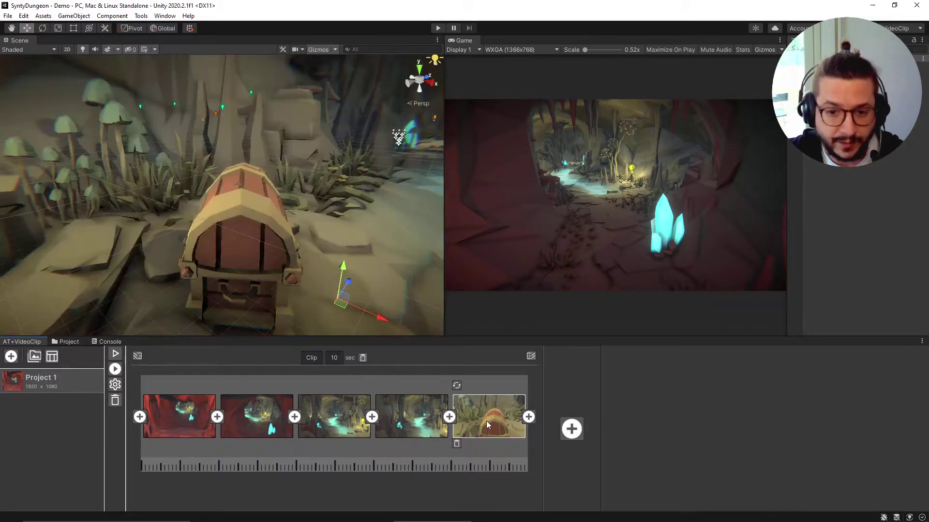
{"action": "left_click", "coordinate": [179, 423]}
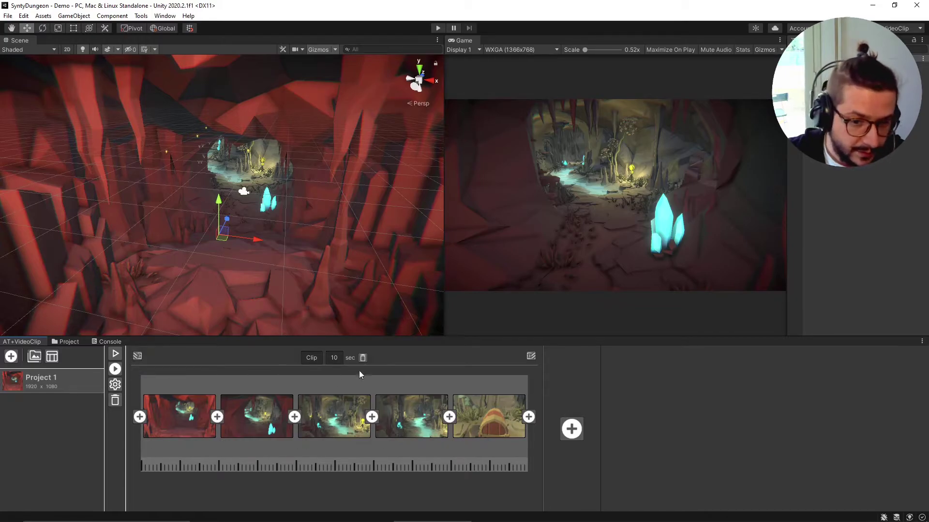
Clear the existing clip from the video project and select Project 1
{"action": "right_click_drag", "start_coordinate": [259, 219], "coordinate": [291, 218]}
{"action": "left_click", "coordinate": [49, 389]}
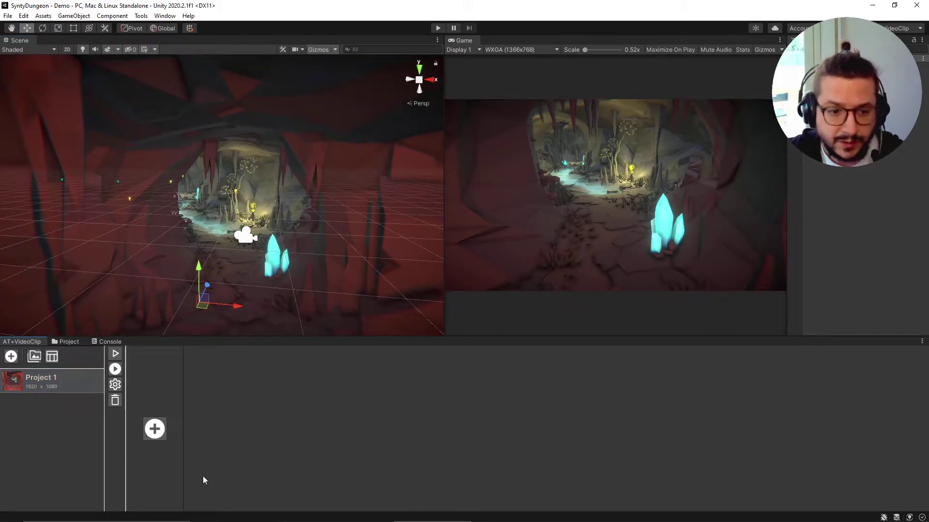
Create a clip starting at the red cave entrance and add a second shot inside the cave facing the stream and glowing plants
{"action": "left_click", "coordinate": [155, 429]}
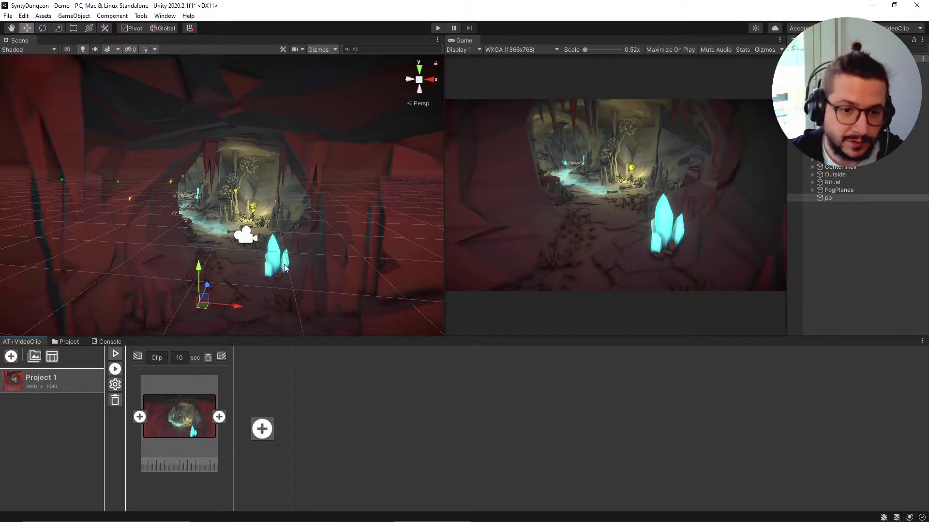
{"action": "right_click_drag", "start_coordinate": [273, 219], "coordinate": [261, 286]}
{"action": "key", "text": "w"}
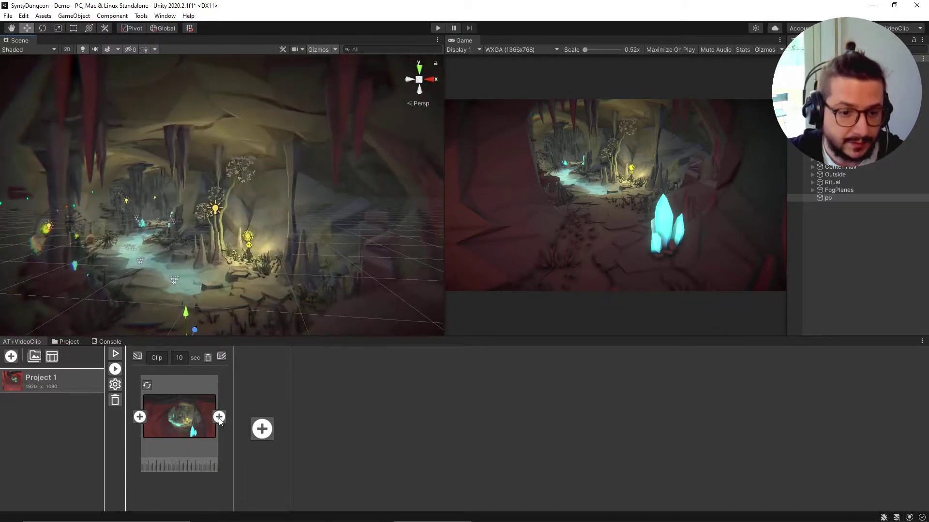
{"action": "left_click", "coordinate": [219, 416]}
Add a third shot to the clip, farther into the cave, with the stream ahead and the cyan crystals beside it
{"action": "right_click_drag", "start_coordinate": [287, 304], "coordinate": [201, 189]}
{"action": "key", "text": "w"}
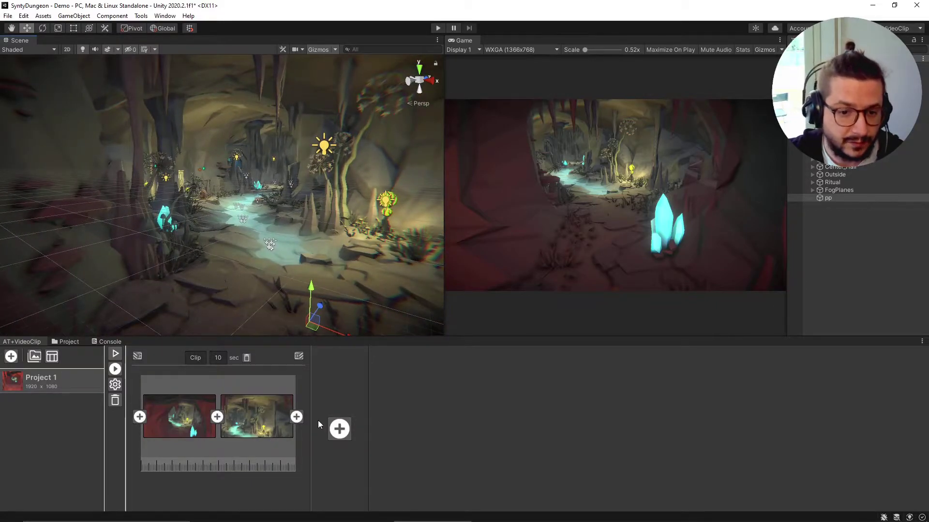
{"action": "mouse_move", "coordinate": [297, 417]}
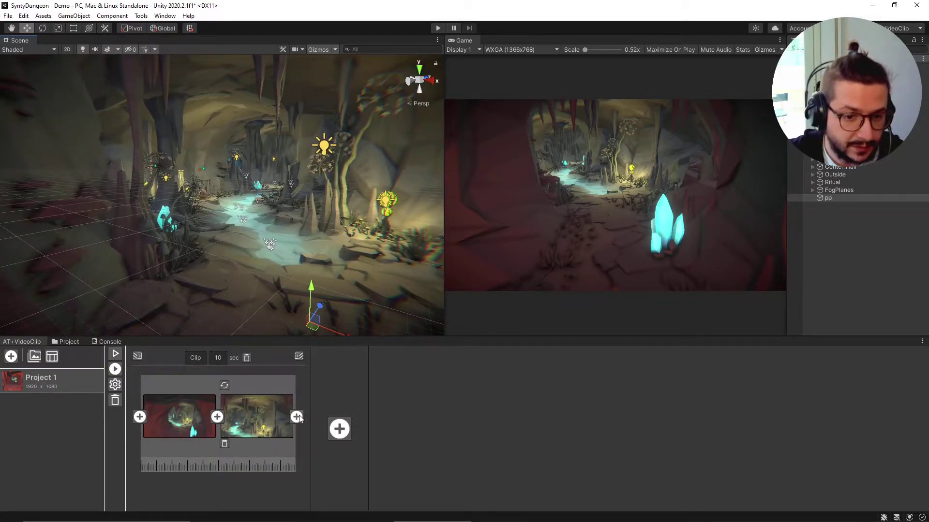
{"action": "left_click", "coordinate": [296, 417]}
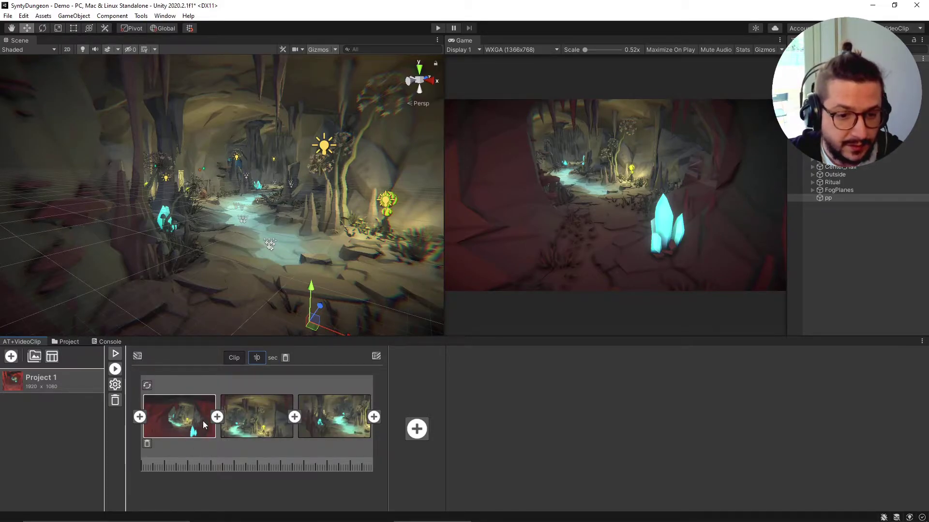
Fly the scene view to the treasure chest beside the mushrooms and add that close-up as the clip's fourth shot
{"action": "right_click_drag", "start_coordinate": [310, 306], "coordinate": [293, 284]}
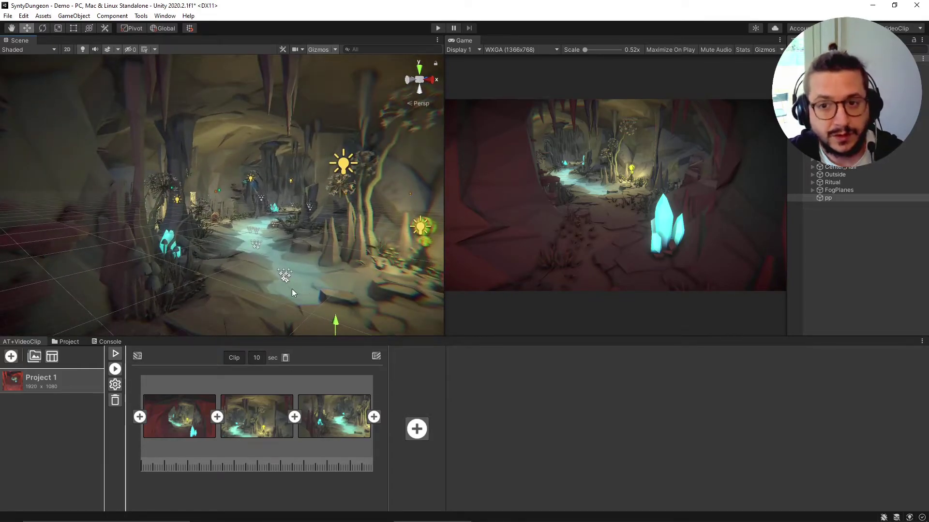
{"action": "mouse_move", "coordinate": [289, 243]}
{"action": "right_mouse_down"}
{"action": "mouse_move", "coordinate": [294, 231]}
{"action": "mouse_move", "coordinate": [297, 249]}
{"action": "mouse_move", "coordinate": [287, 239]}
{"action": "right_mouse_up"}
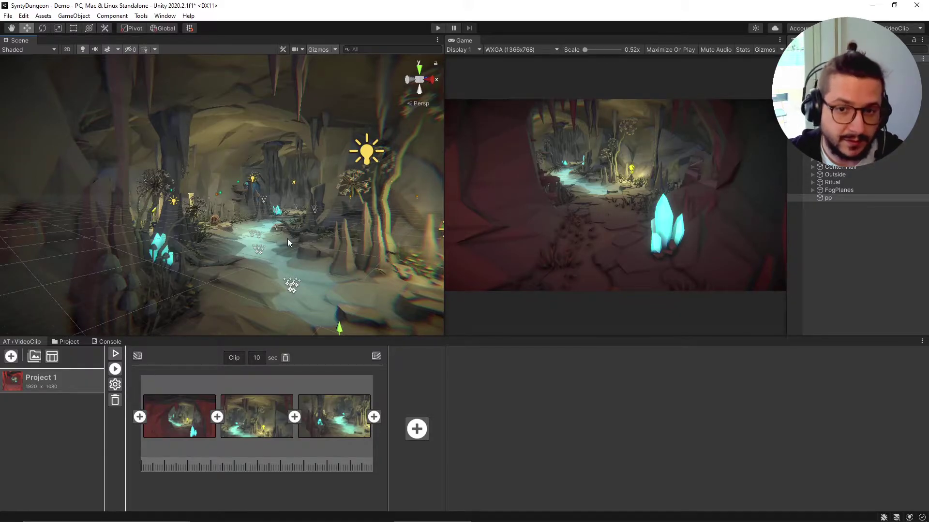
{"action": "right_click_drag", "start_coordinate": [287, 239], "coordinate": [299, 286]}
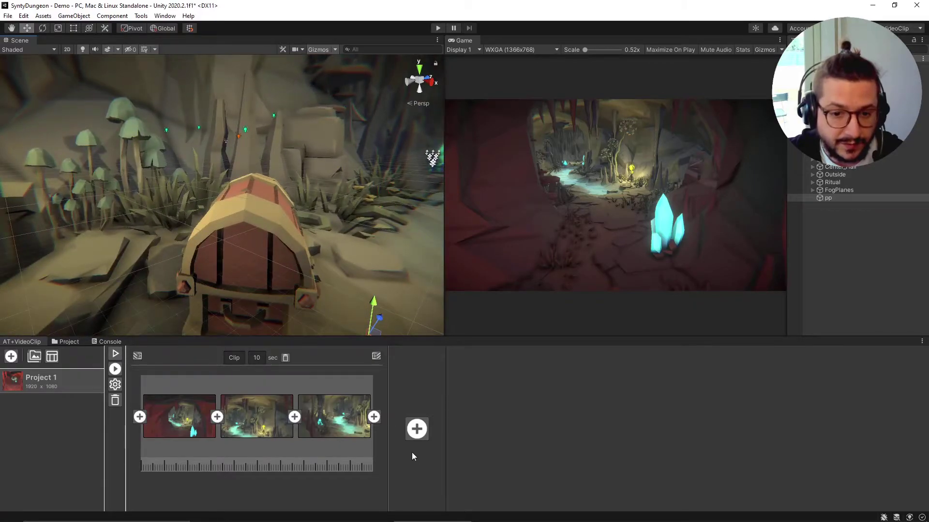
{"action": "left_click", "coordinate": [374, 417]}
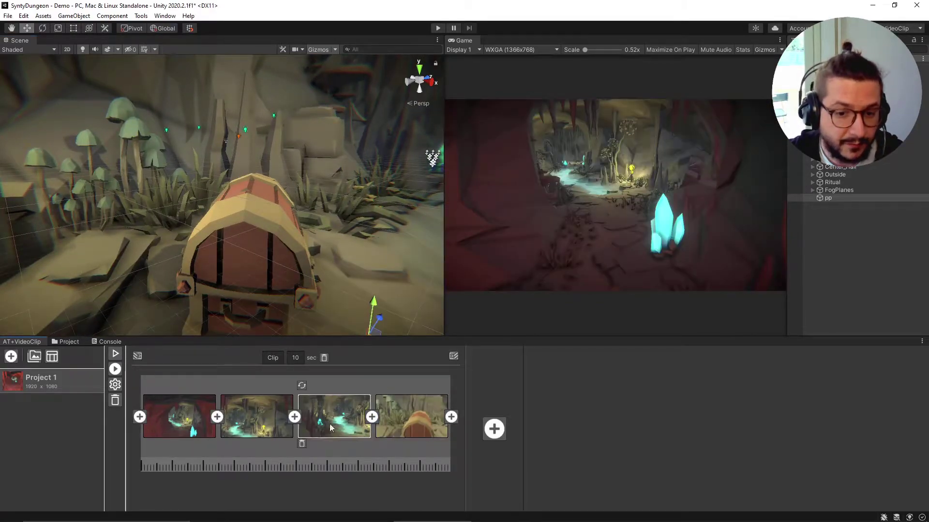
Preview all four camera shots of the clip in the scene, and return to the first
{"action": "left_click", "coordinate": [185, 424]}
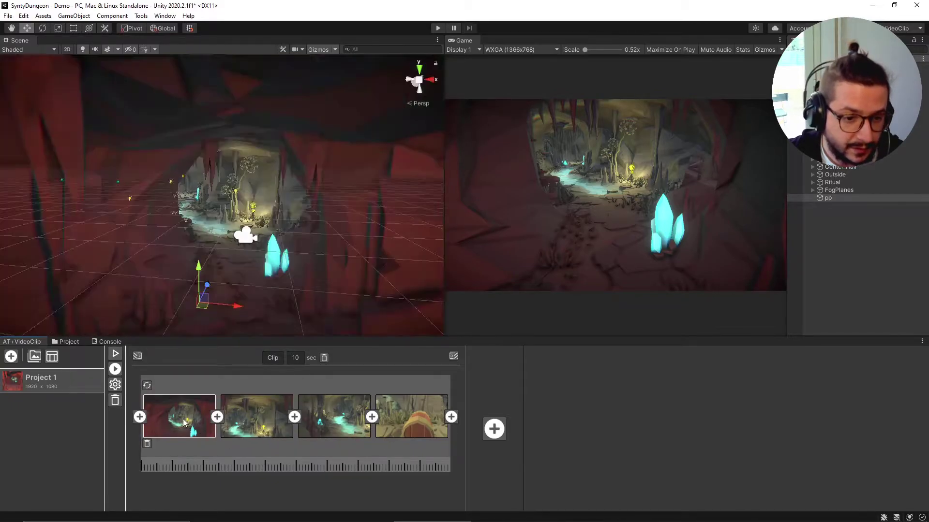
{"action": "left_click", "coordinate": [260, 419]}
{"action": "left_click", "coordinate": [350, 415]}
{"action": "left_click", "coordinate": [428, 416]}
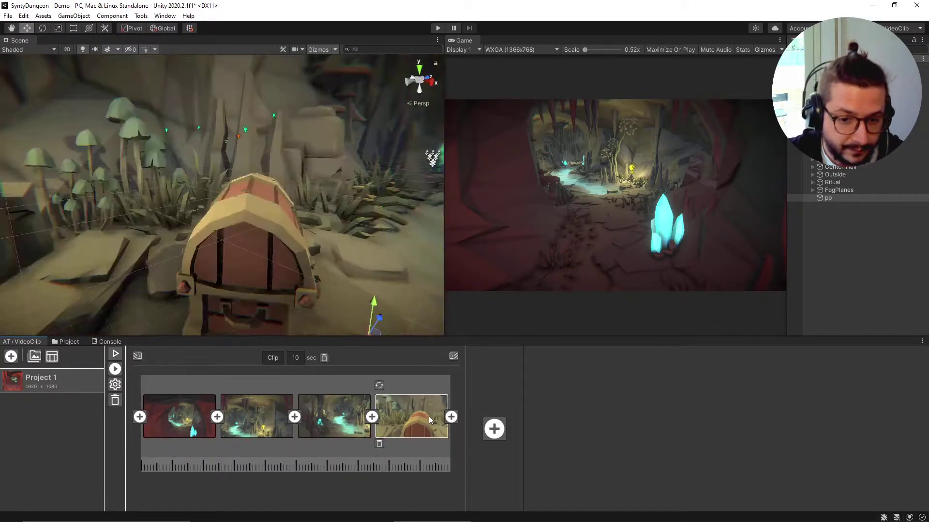
{"action": "left_click", "coordinate": [256, 417]}
{"action": "left_click", "coordinate": [333, 418]}
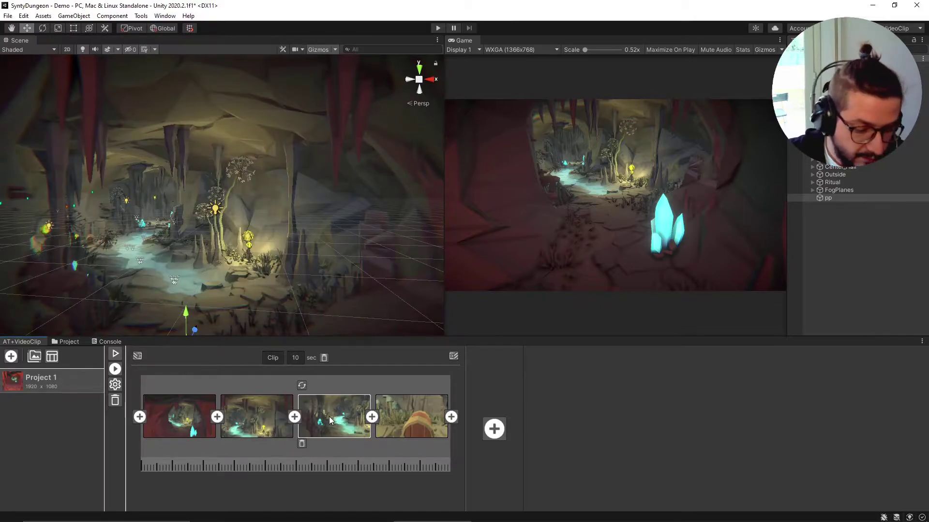
{"action": "left_click", "coordinate": [411, 416]}
{"action": "left_click", "coordinate": [150, 416]}
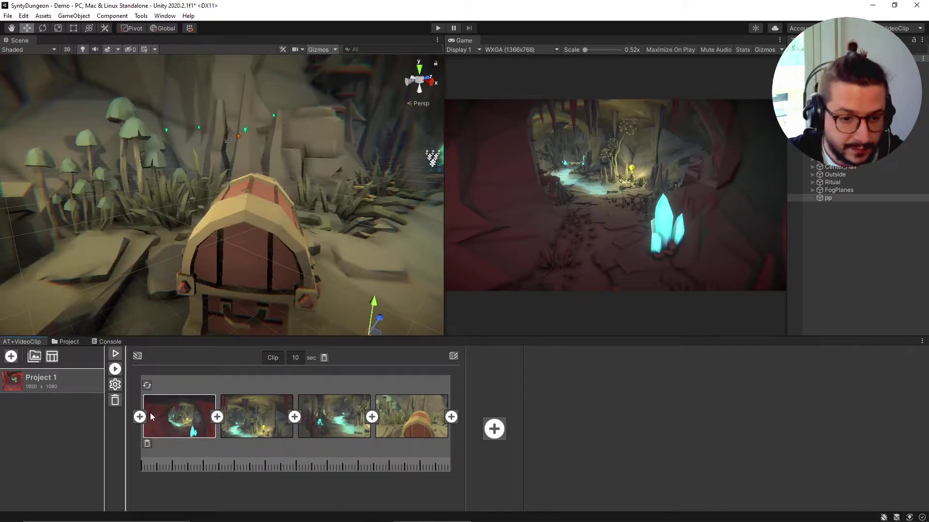
{"action": "left_click", "coordinate": [181, 417]}
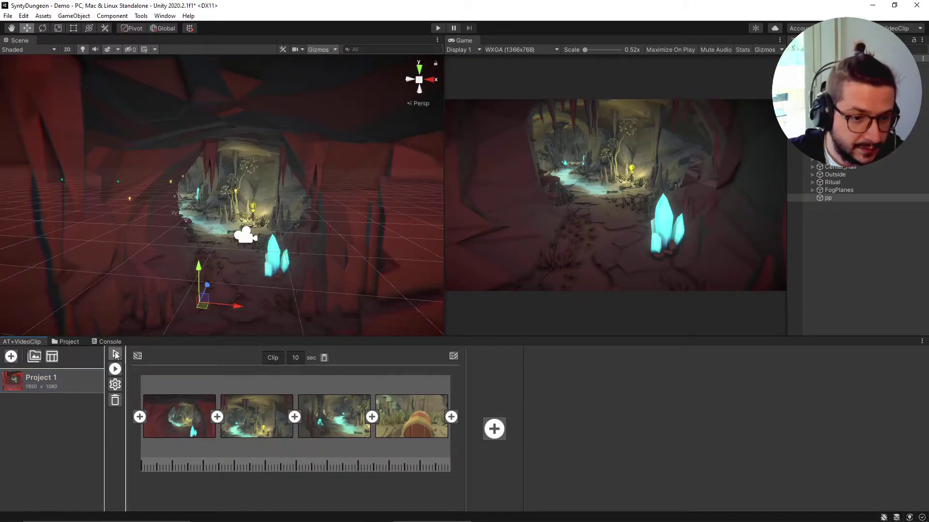
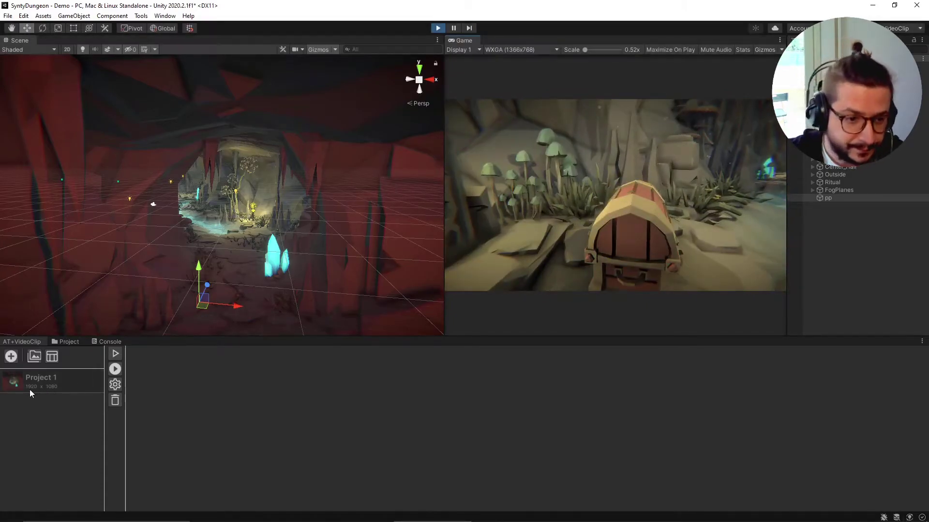
Reopen Project 1 and update the clip's fourth shot to a view along the stream with the cyan crystals
{"action": "left_click", "coordinate": [27, 390]}
{"action": "right_click_drag", "start_coordinate": [326, 218], "coordinate": [329, 254]}
{"action": "key", "text": "w"}
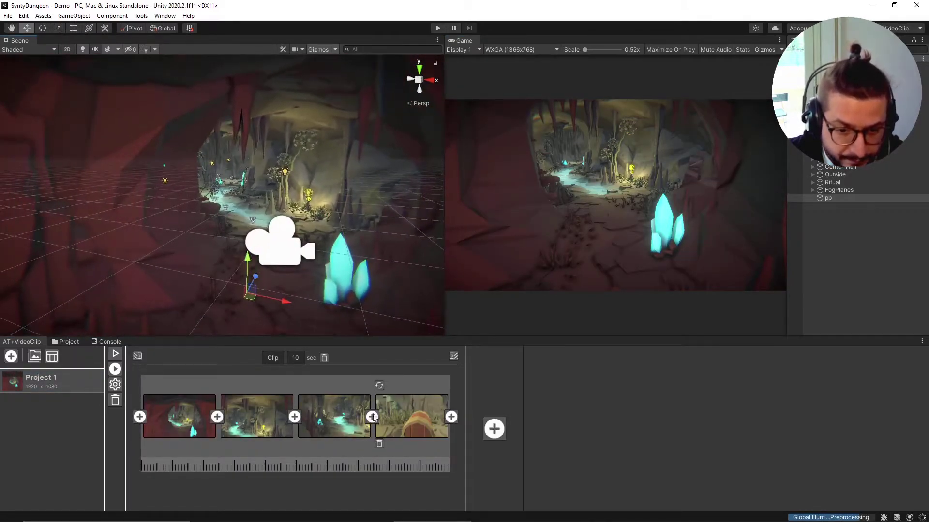
{"action": "mouse_move", "coordinate": [262, 227]}
{"action": "right_mouse_down"}
{"action": "mouse_move", "coordinate": [261, 216]}
{"action": "mouse_move", "coordinate": [261, 231]}
{"action": "right_mouse_up"}
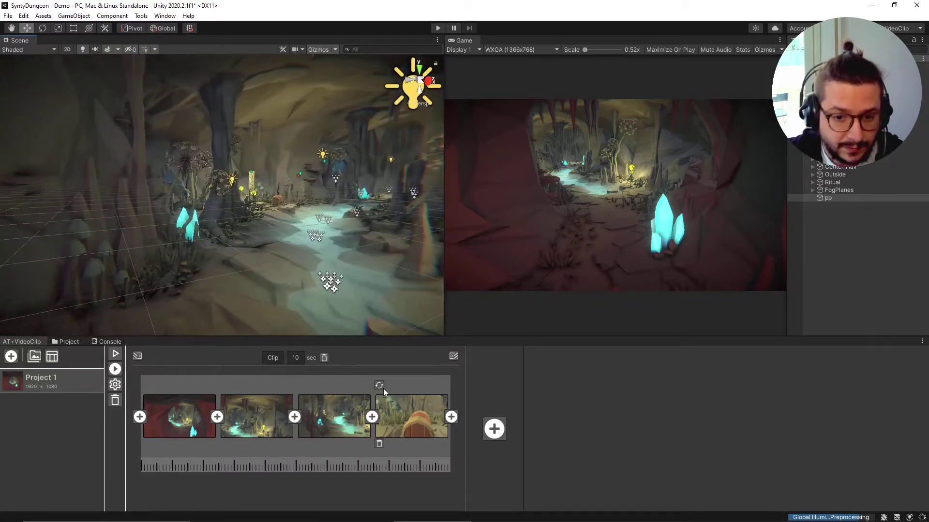
{"action": "left_click", "coordinate": [379, 386]}
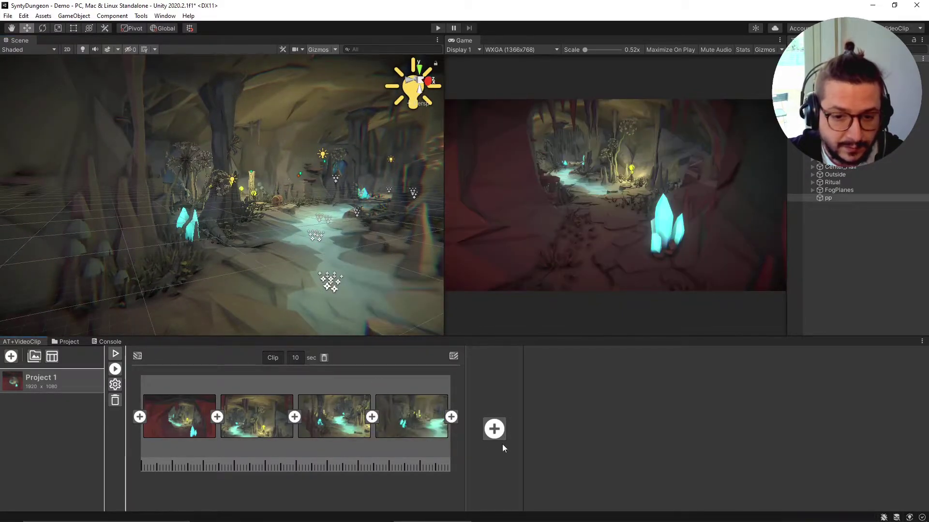
Append a fifth shot to the first clip and update its camera view to the treasure chest
{"action": "left_click", "coordinate": [451, 417]}
{"action": "right_click_drag", "start_coordinate": [411, 329], "coordinate": [351, 268]}
{"action": "key", "text": "w"}
{"action": "left_click", "coordinate": [456, 386]}
Frame the timber mine tunnel entrance with its rail tracks and create a second clip from that view
{"action": "right_click_drag", "start_coordinate": [291, 273], "coordinate": [100, 225]}
{"action": "right_click_drag", "start_coordinate": [333, 201], "coordinate": [369, 173]}
{"action": "key", "text": "w"}
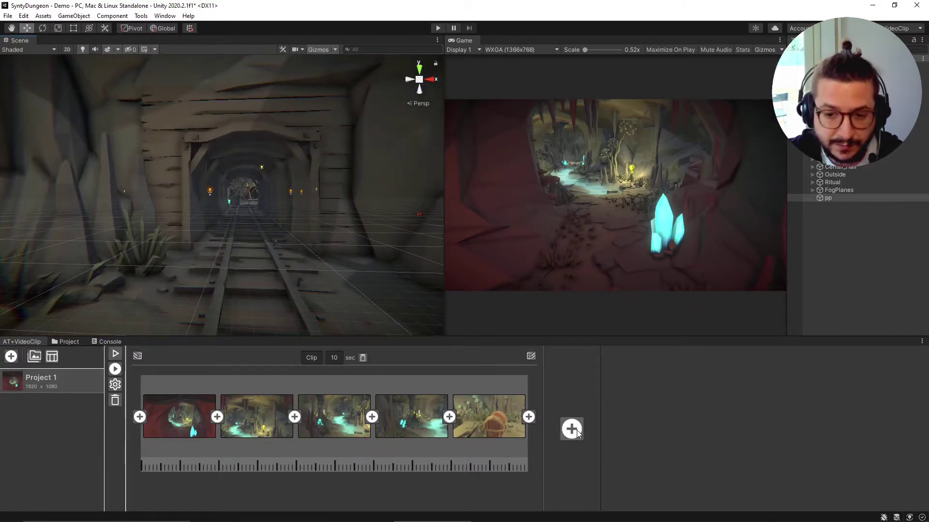
{"action": "left_click", "coordinate": [576, 430]}
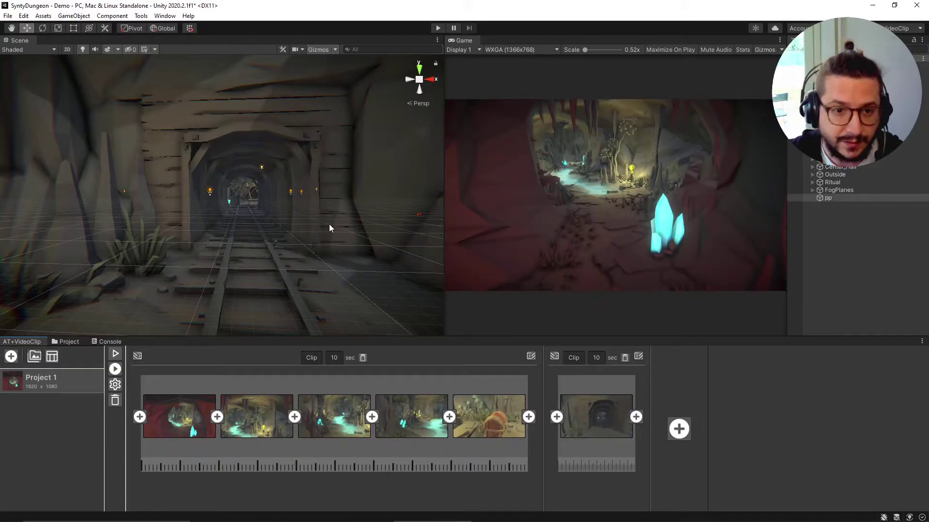
Add a second shot to the second clip, slightly closer to the mine tunnel entrance
{"action": "right_click_drag", "start_coordinate": [326, 244], "coordinate": [339, 236]}
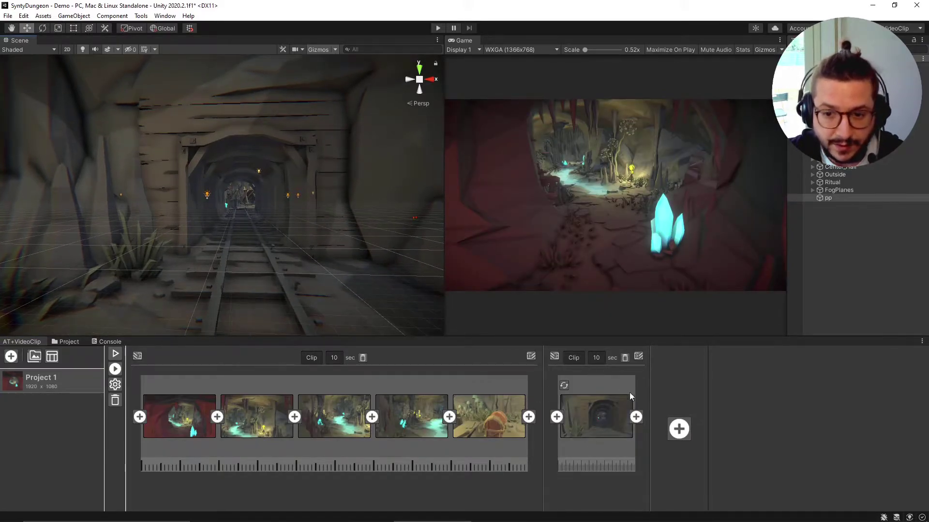
{"action": "key", "text": "w"}
{"action": "right_click_drag", "start_coordinate": [334, 199], "coordinate": [310, 165]}
{"action": "left_click", "coordinate": [635, 417]}
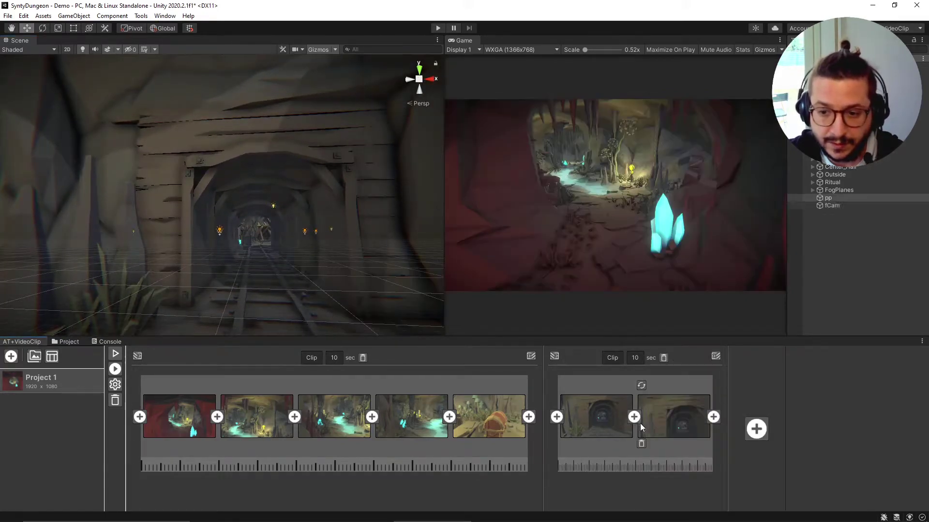
Add a third shot of the bone-filled cavern beyond the tunnel to the second clip, and a fourth shot tilted up toward its ceiling
{"action": "key", "text": "w"}
{"action": "right_click_drag", "start_coordinate": [371, 235], "coordinate": [390, 266]}
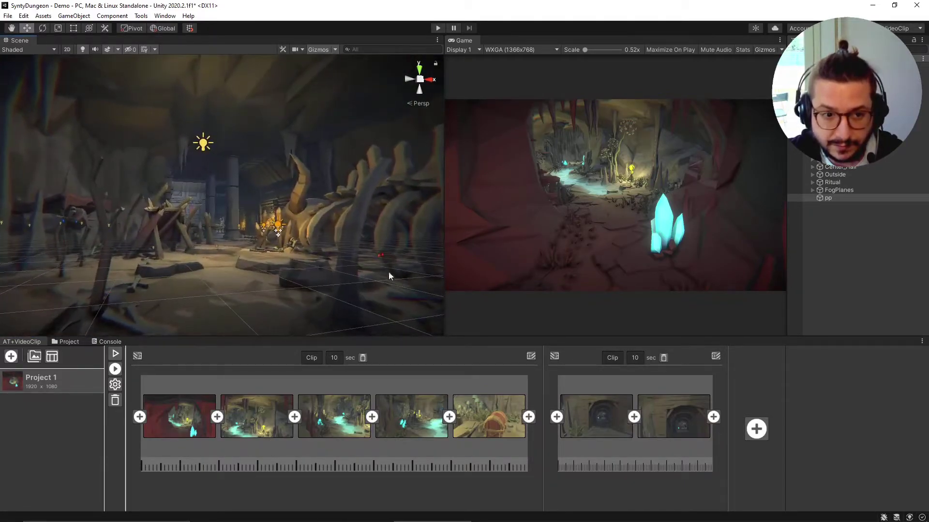
{"action": "left_click", "coordinate": [713, 417]}
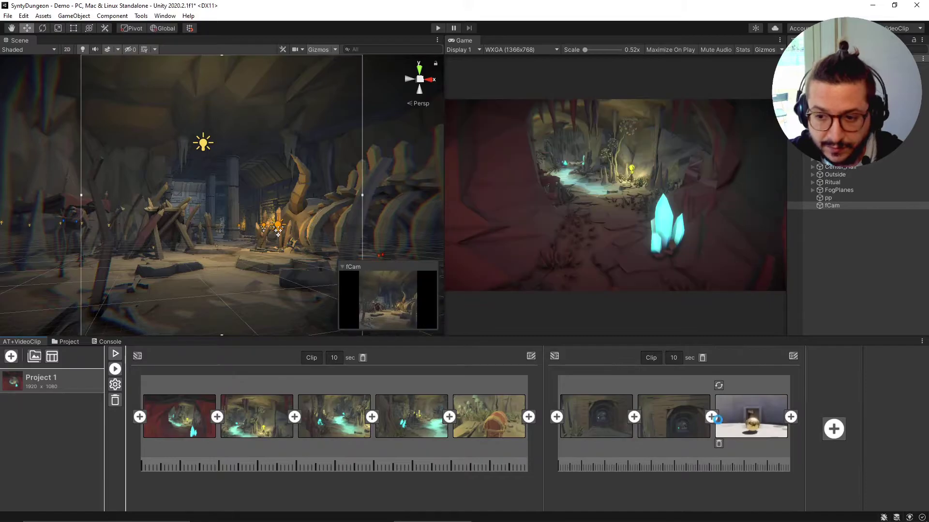
{"action": "right_click_drag", "start_coordinate": [300, 248], "coordinate": [318, 218]}
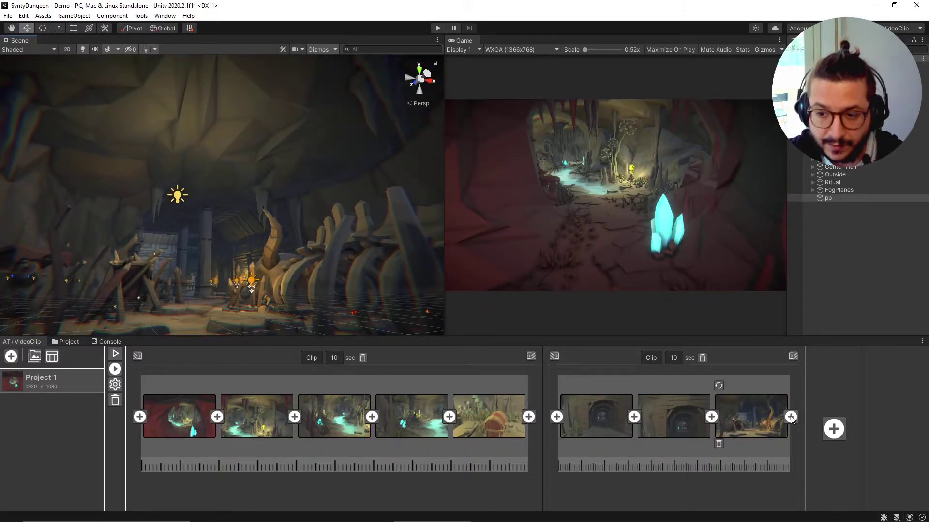
{"action": "left_click", "coordinate": [791, 417]}
Add a fifth shot facing the blue-lit pillared passage to the second clip, and a sixth between the open doors of the great hall
{"action": "right_click_drag", "start_coordinate": [334, 213], "coordinate": [281, 319]}
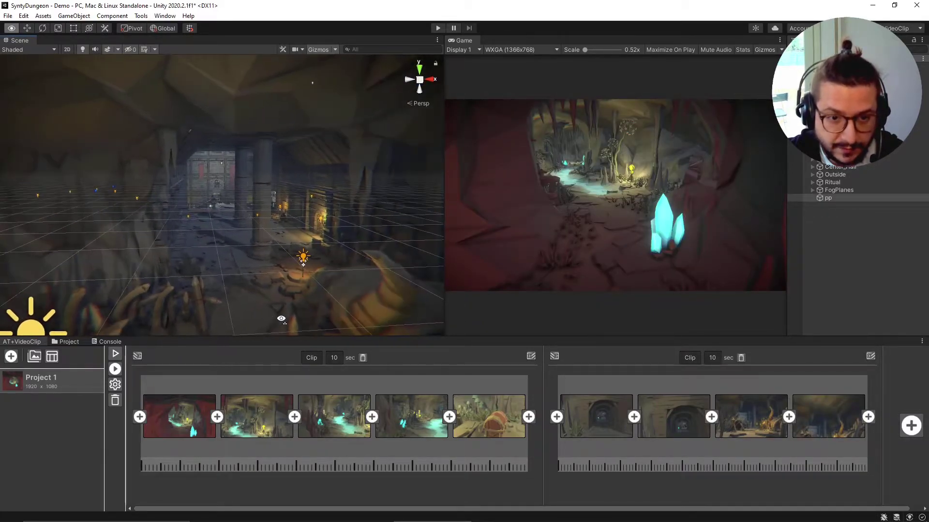
{"action": "left_click", "coordinate": [871, 418]}
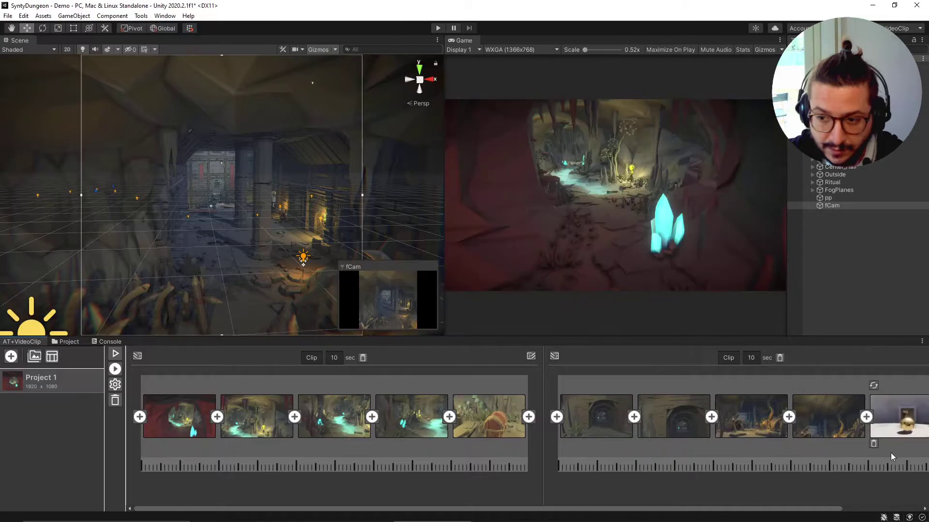
{"action": "right_click_drag", "start_coordinate": [353, 232], "coordinate": [327, 217]}
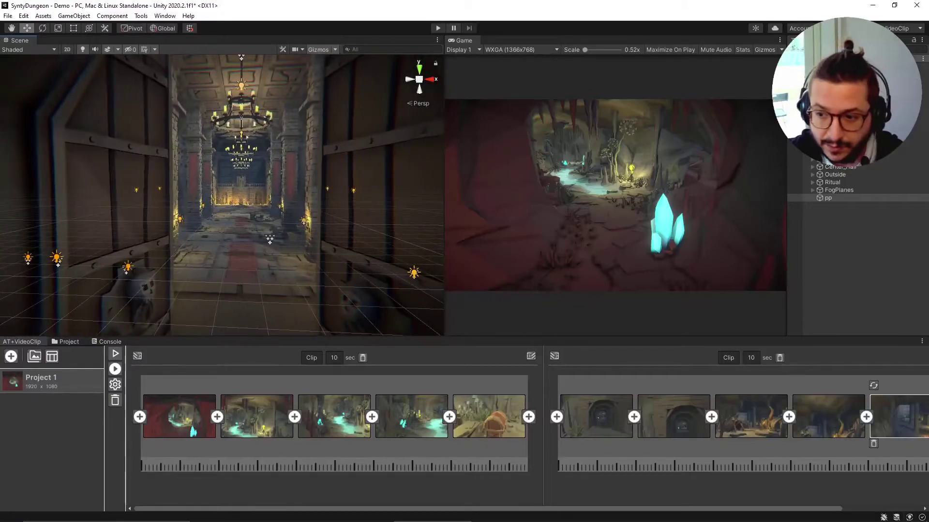
{"action": "left_click_drag", "start_coordinate": [793, 507], "coordinate": [866, 507]}
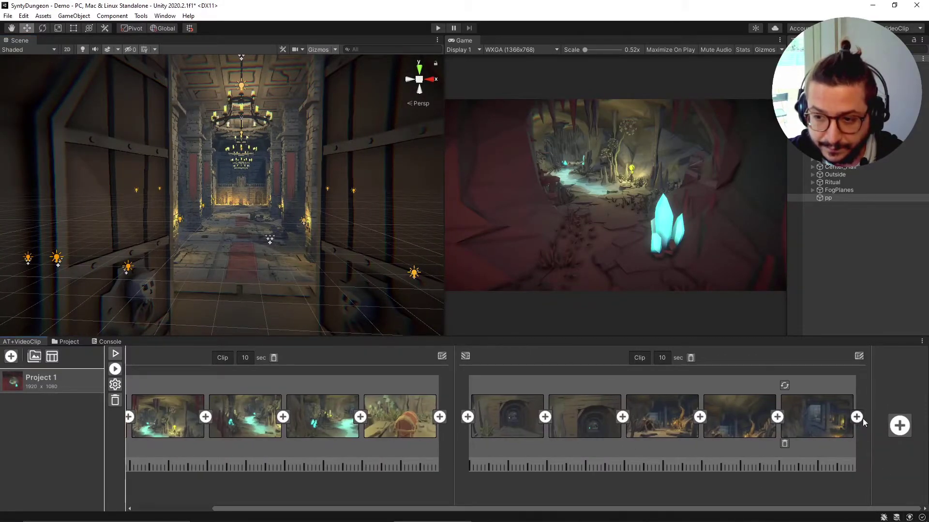
{"action": "left_click", "coordinate": [862, 419]}
Play the whole video project to check both clips, stop playback, and reopen Project 1
{"action": "left_click_drag", "start_coordinate": [770, 507], "coordinate": [469, 506]}
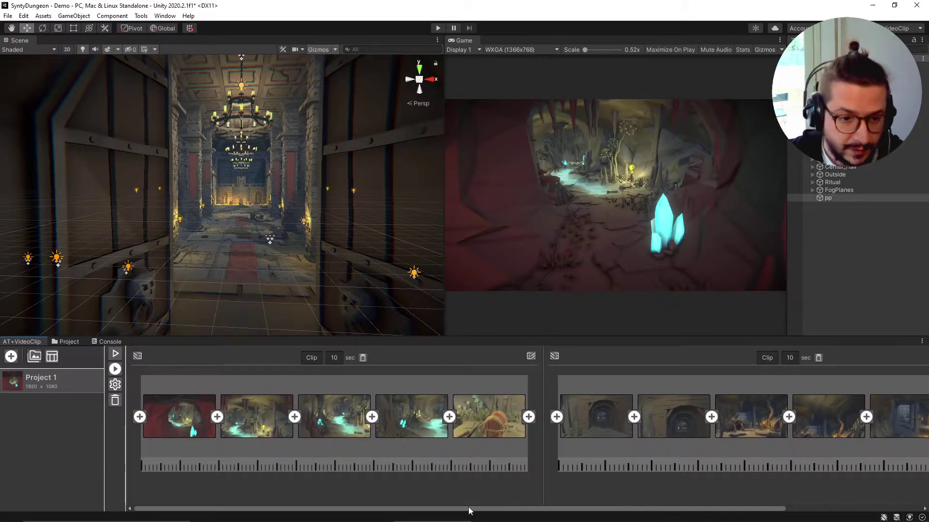
{"action": "left_click", "coordinate": [116, 356]}
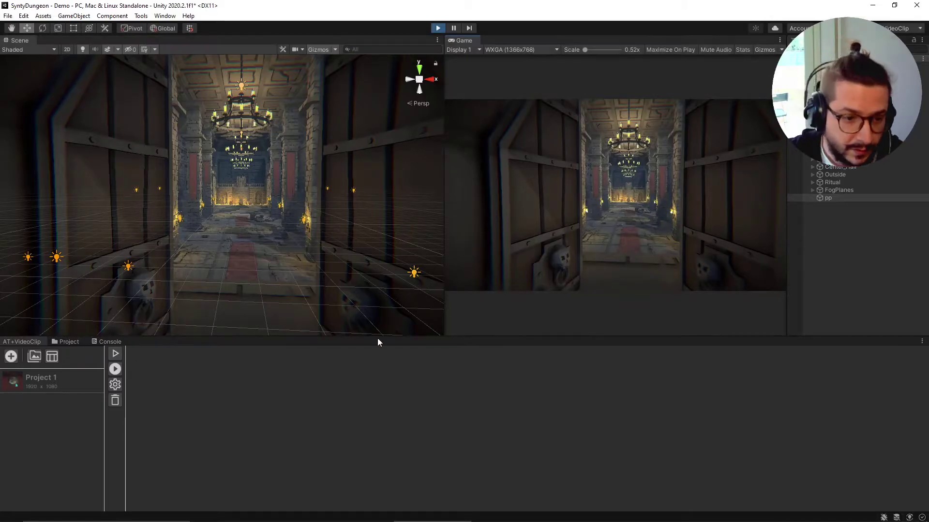
{"action": "key", "text": "ctrl+p"}
{"action": "left_click", "coordinate": [41, 377]}
Add a seventh shot to the second clip, inside the great hall with the broken brick wall and chandeliers in view
{"action": "left_click_drag", "start_coordinate": [638, 509], "coordinate": [790, 508]}
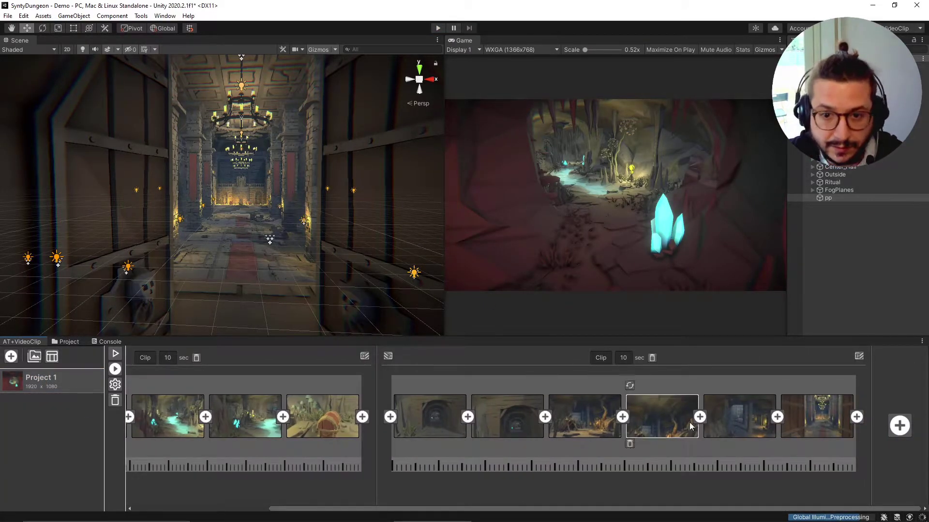
{"action": "right_click_drag", "start_coordinate": [239, 272], "coordinate": [304, 197]}
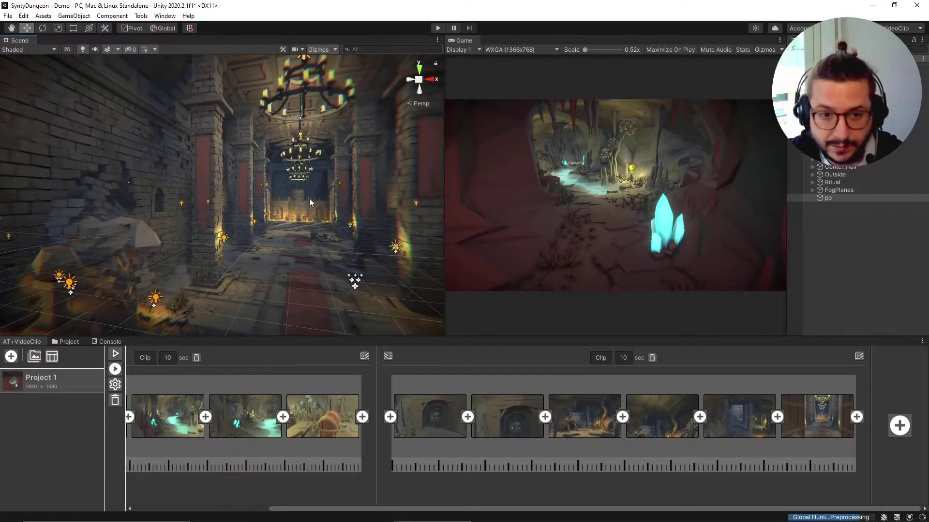
{"action": "left_click", "coordinate": [857, 417]}
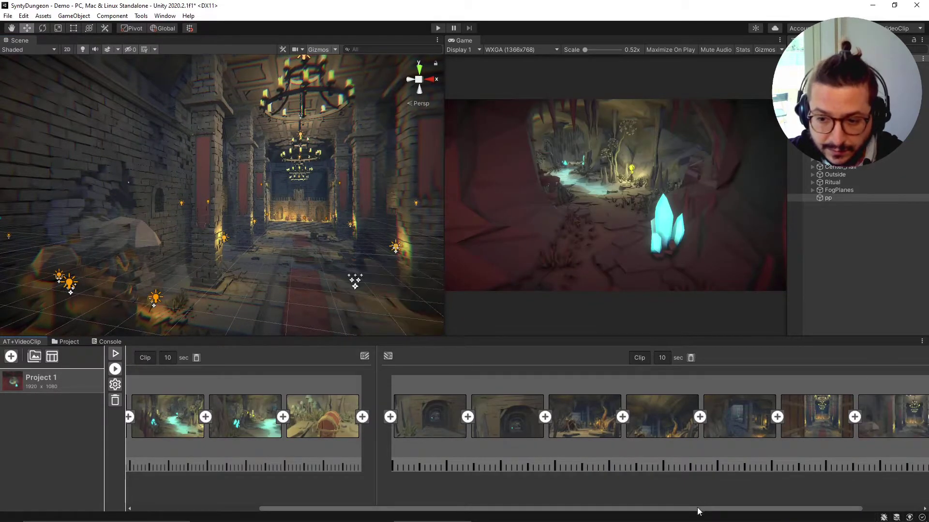
Add an eighth shot to the second clip, inside the great hall turned toward the long brick wall opposite the broken one
{"action": "left_click_drag", "start_coordinate": [697, 507], "coordinate": [771, 510]}
{"action": "right_click_drag", "start_coordinate": [230, 210], "coordinate": [319, 219]}
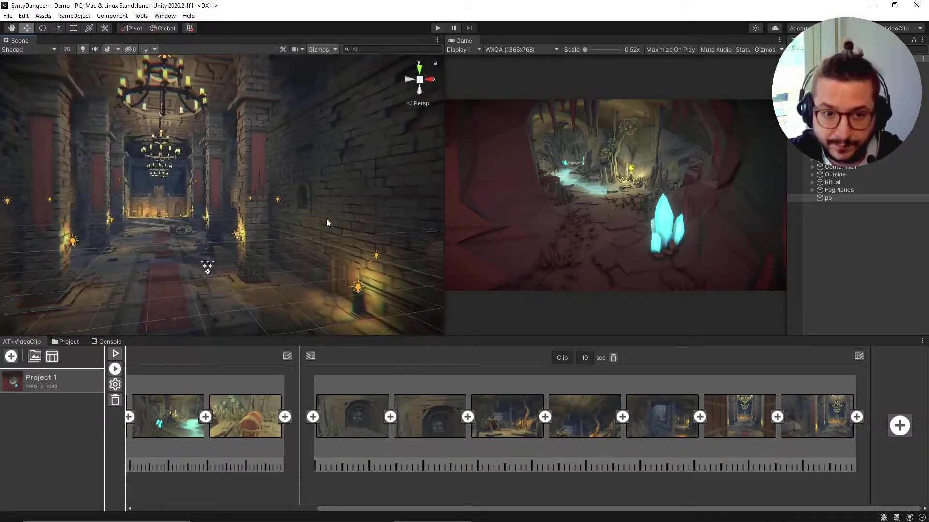
{"action": "left_click", "coordinate": [857, 416]}
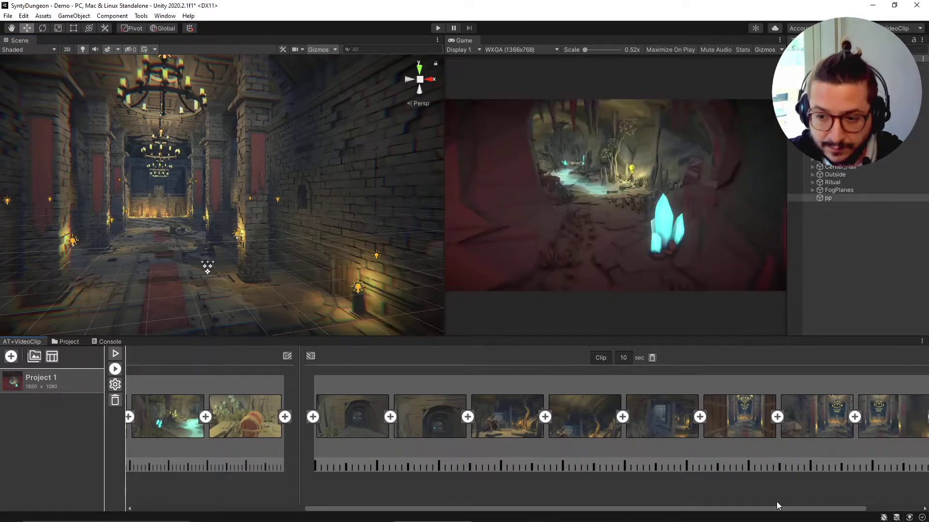
Add a ninth shot to the second clip, a close-up of the helmeted skeleton's skull
{"action": "left_click_drag", "start_coordinate": [806, 508], "coordinate": [861, 508]}
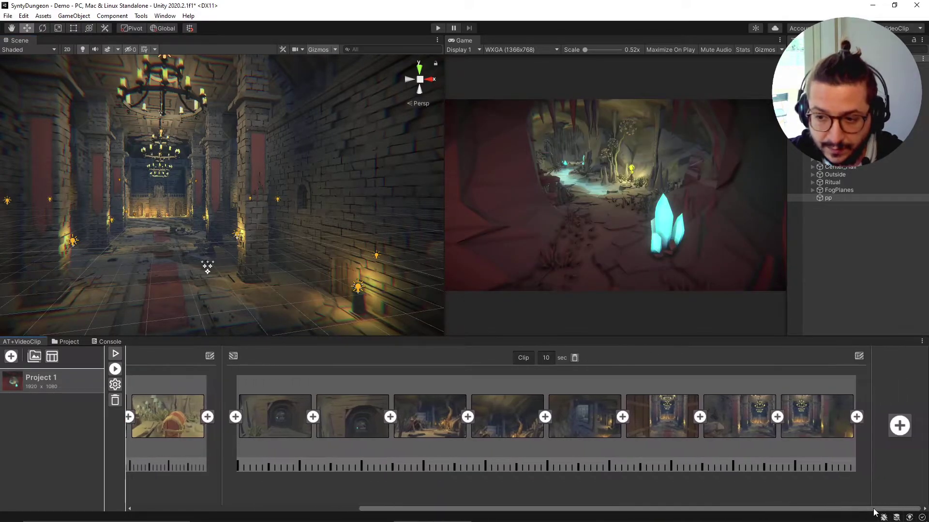
{"action": "right_click_drag", "start_coordinate": [253, 176], "coordinate": [211, 173]}
{"action": "key", "text": "w"}
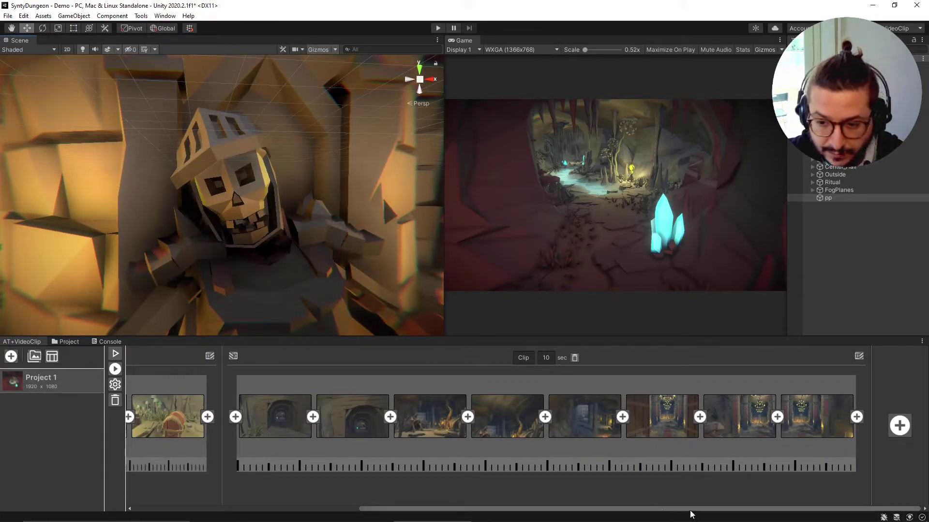
{"action": "left_click", "coordinate": [856, 417]}
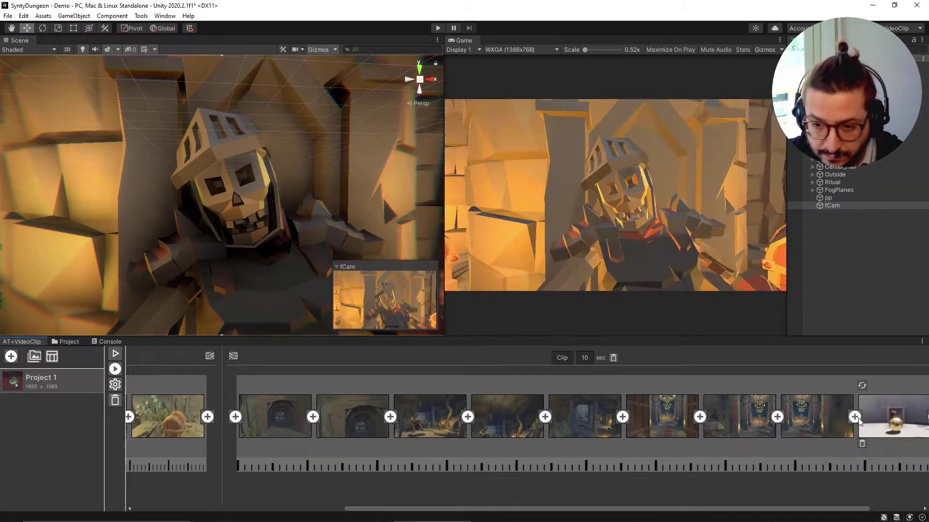
Set the first clip's opening transition to Dip To Black with duration 0.5, and its closing transition to Dip To Black
{"action": "left_click_drag", "start_coordinate": [726, 510], "coordinate": [348, 517]}
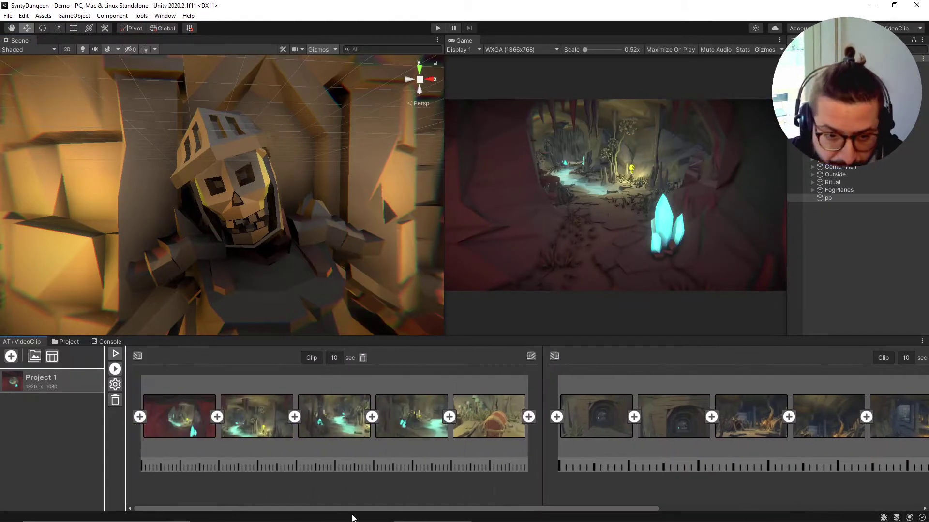
{"action": "left_click", "coordinate": [138, 357]}
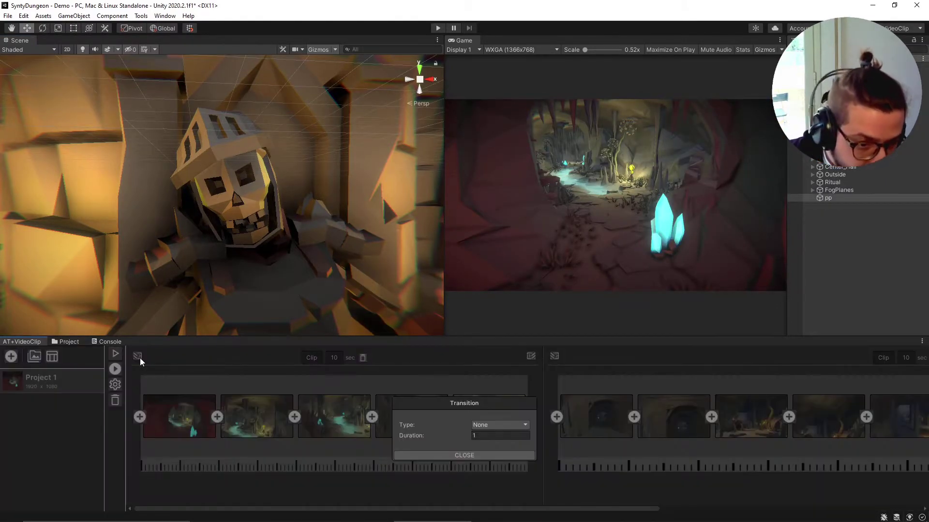
{"action": "left_click", "coordinate": [515, 425]}
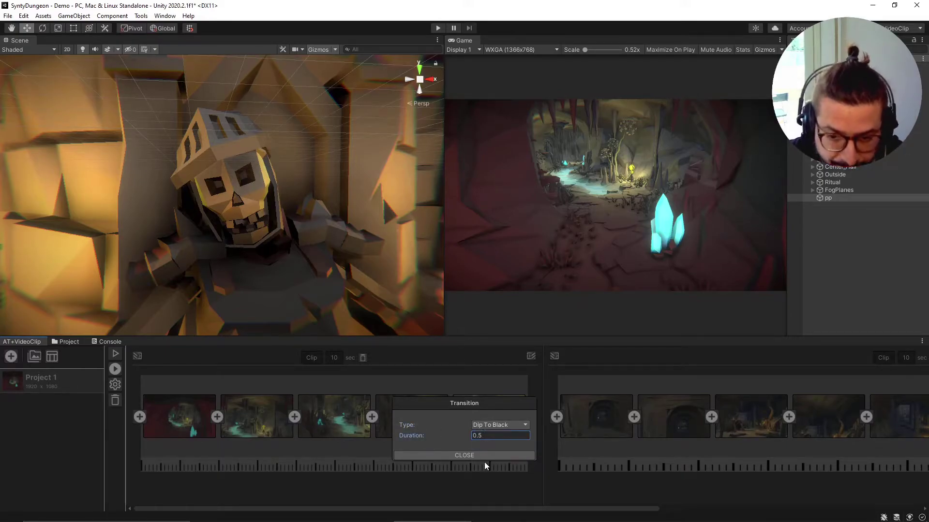
{"action": "left_click", "coordinate": [481, 457]}
{"action": "left_click", "coordinate": [555, 356]}
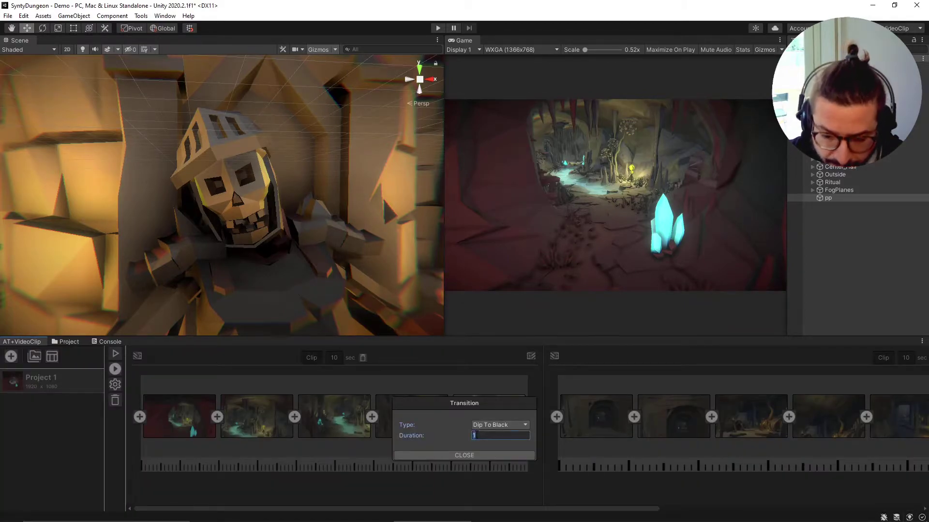
{"action": "left_click", "coordinate": [486, 454]}
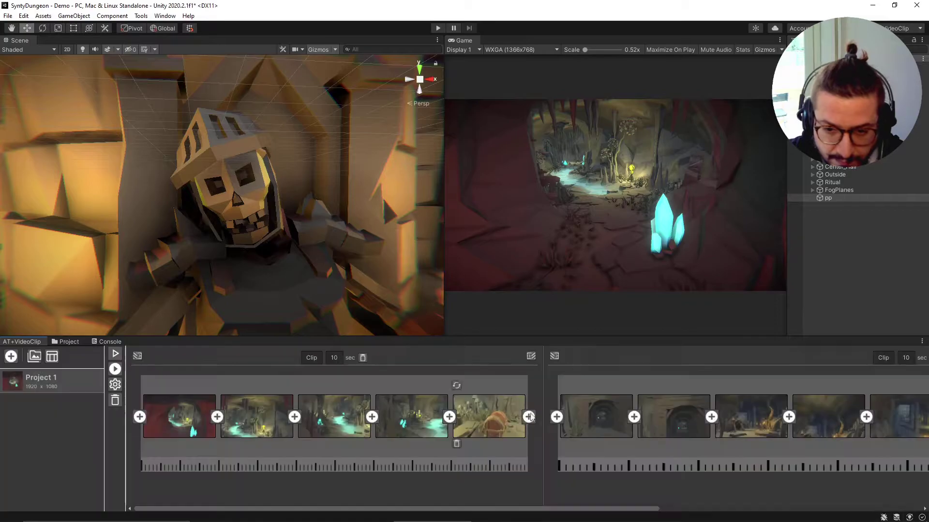
Set the second clip's opening transition to Dip To Black with duration 0.5, and its closing transition to Dip To Black
{"action": "left_click", "coordinate": [554, 356]}
{"action": "left_click", "coordinate": [500, 425]}
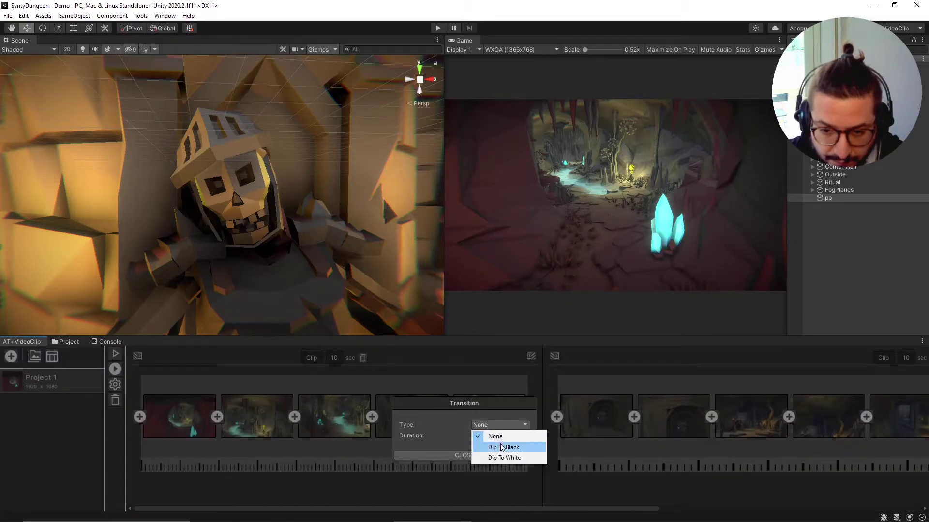
{"action": "left_click", "coordinate": [501, 446]}
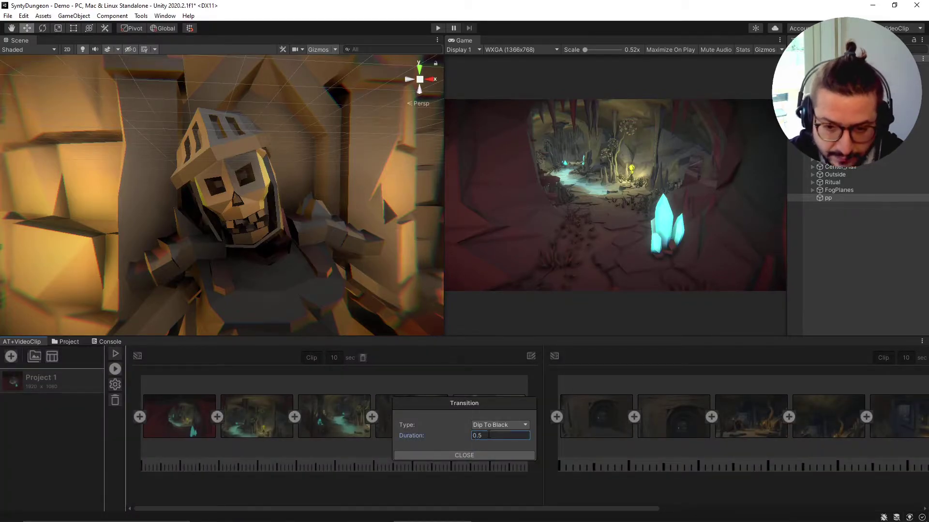
{"action": "left_click", "coordinate": [481, 454]}
{"action": "left_click_drag", "start_coordinate": [502, 509], "coordinate": [763, 509]}
{"action": "left_click", "coordinate": [859, 357]}
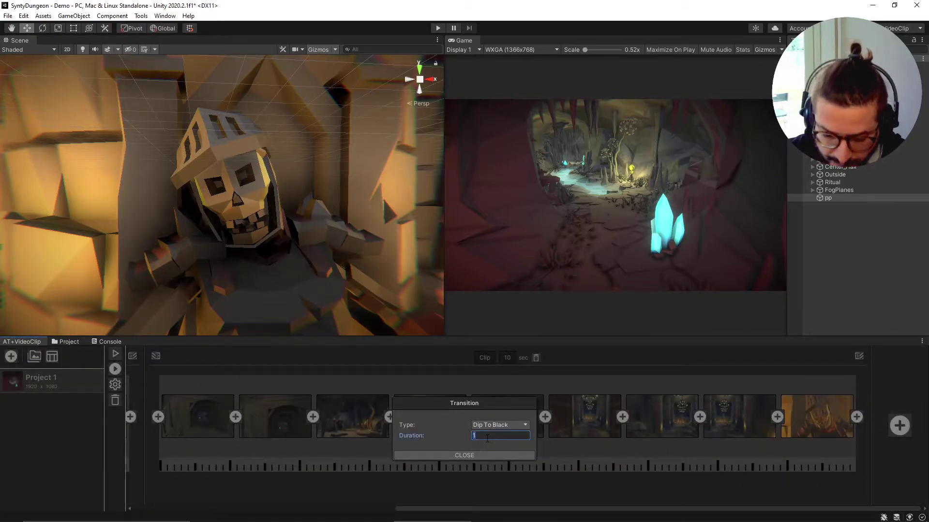
{"action": "left_click", "coordinate": [486, 457]}
Play the project to check the transitions, and set the second clip's duration to 20 seconds
{"action": "left_click_drag", "start_coordinate": [568, 508], "coordinate": [314, 516]}
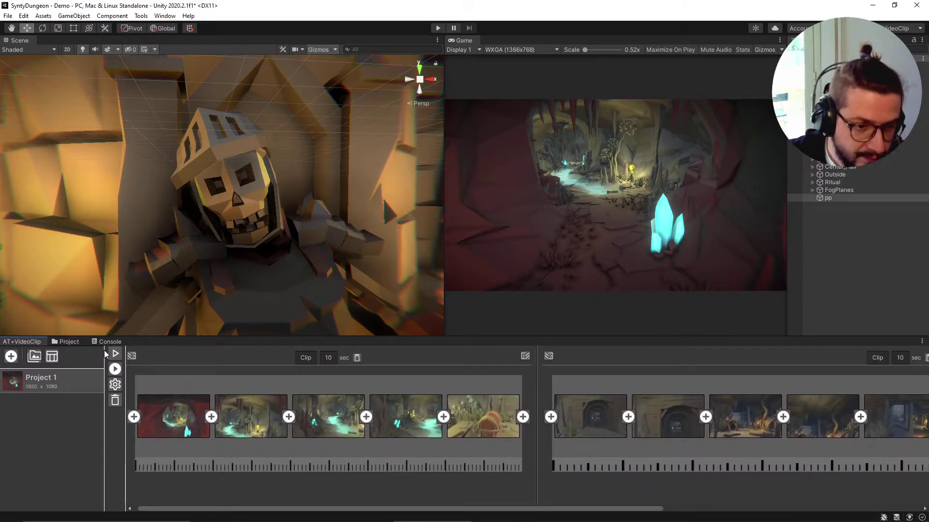
{"action": "left_click", "coordinate": [115, 353]}
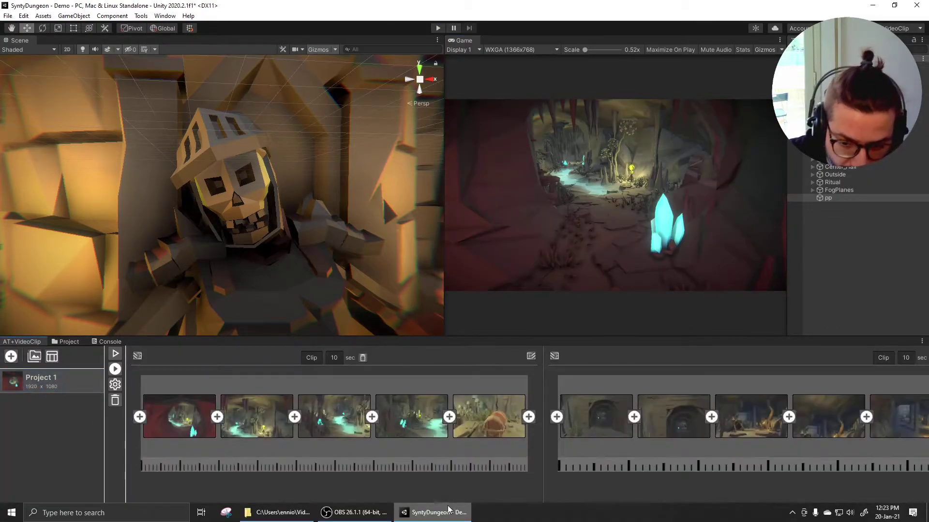
{"action": "left_click_drag", "start_coordinate": [544, 508], "coordinate": [744, 519]}
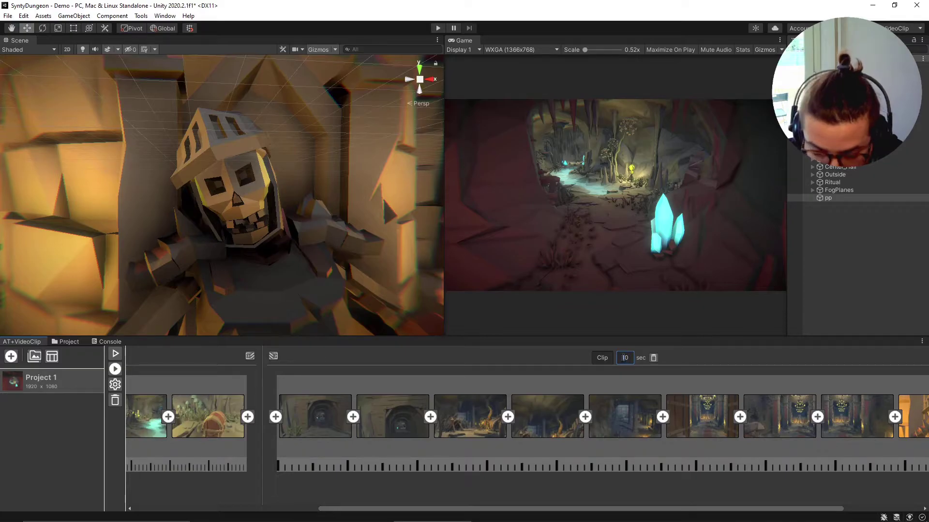
{"action": "left_click_drag", "start_coordinate": [621, 508], "coordinate": [718, 515]}
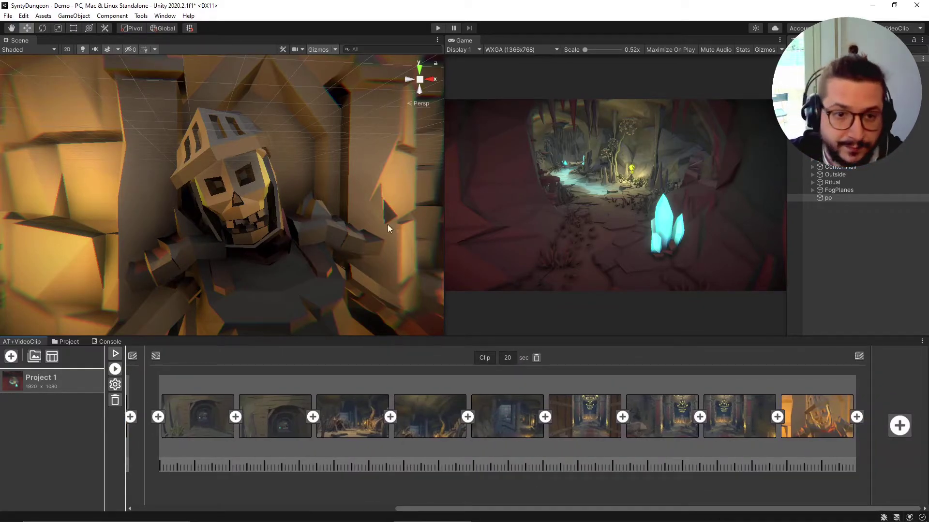
Create a third clip opening with the hall's raised end under the chandelier, and add a second shot of the giant skull beside the stairs
{"action": "right_click_drag", "start_coordinate": [373, 239], "coordinate": [129, 186]}
{"action": "left_click", "coordinate": [899, 426]}
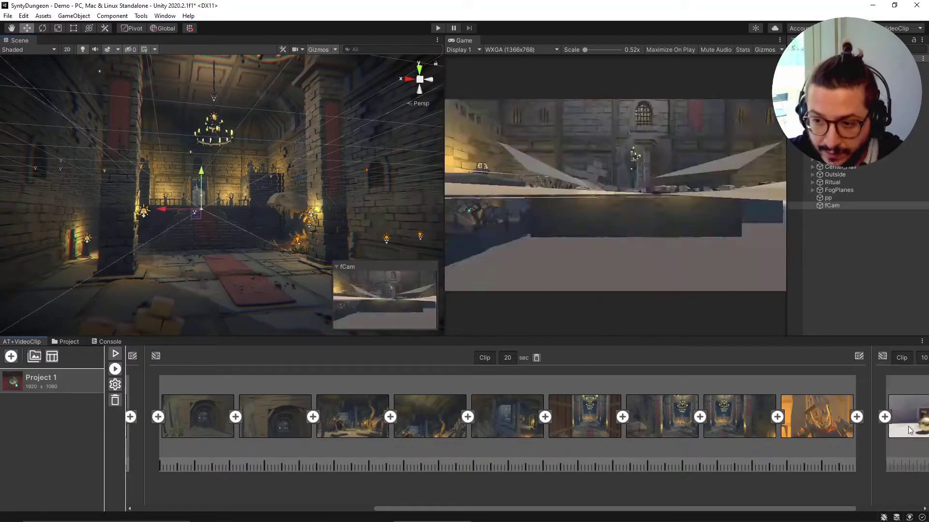
{"action": "left_click_drag", "start_coordinate": [749, 509], "coordinate": [832, 519]}
{"action": "right_click_drag", "start_coordinate": [414, 200], "coordinate": [342, 213]}
{"action": "left_click", "coordinate": [856, 417]}
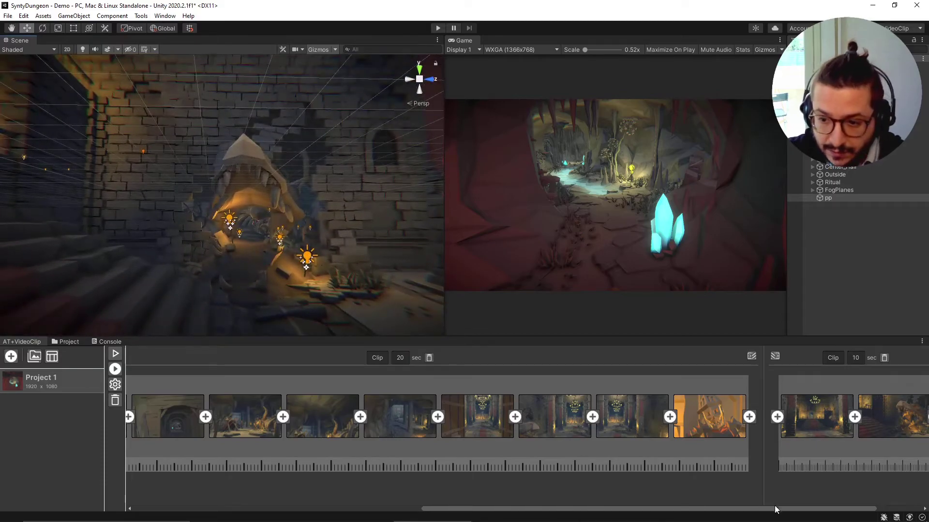
Add a third shot centred on the giant skull to the third clip, and a fourth through the rib-lined cave passage
{"action": "left_click_drag", "start_coordinate": [775, 509], "coordinate": [861, 518]}
{"action": "left_click", "coordinate": [856, 417]}
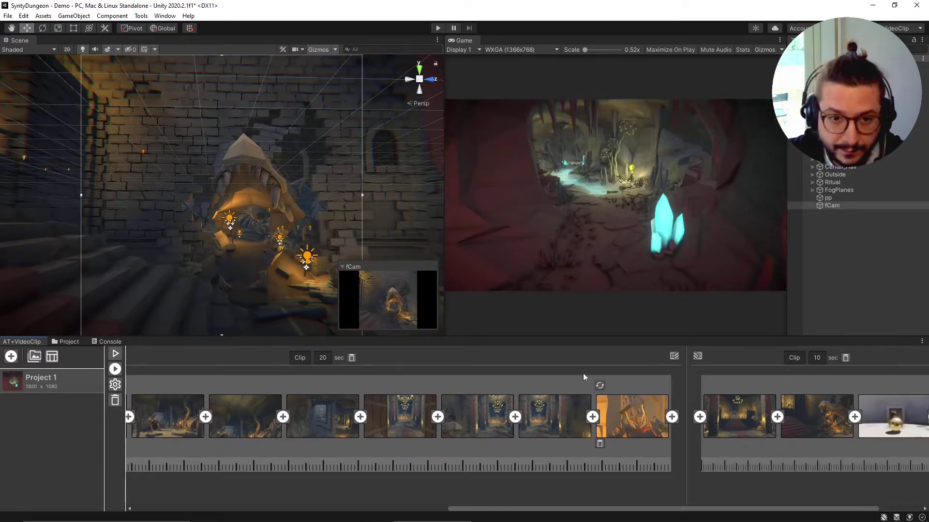
{"action": "right_click_drag", "start_coordinate": [263, 208], "coordinate": [323, 244]}
{"action": "left_click_drag", "start_coordinate": [856, 509], "coordinate": [878, 510]}
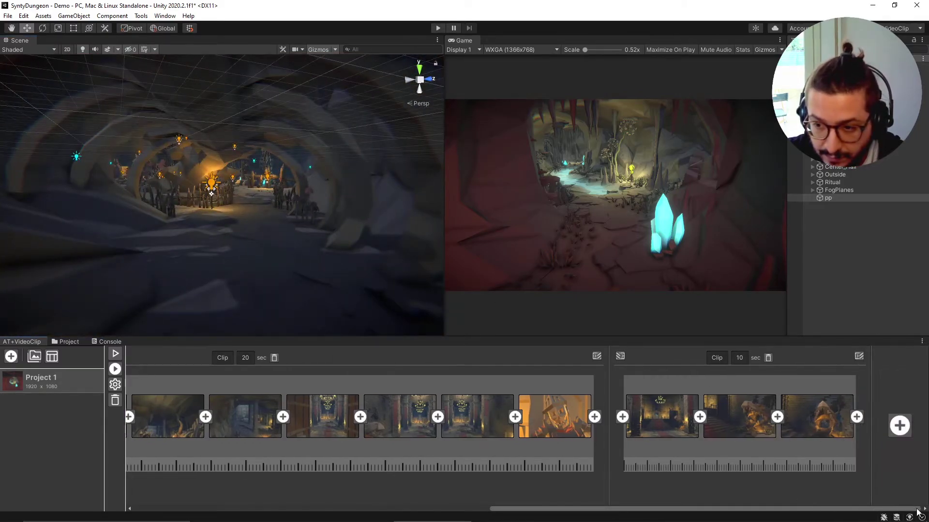
{"action": "left_click", "coordinate": [855, 417]}
Add a fifth shot of the wooden stakes and blue crystals to the third clip, and a sixth looking along the rope bridge to the camp
{"action": "right_click_drag", "start_coordinate": [282, 188], "coordinate": [296, 159]}
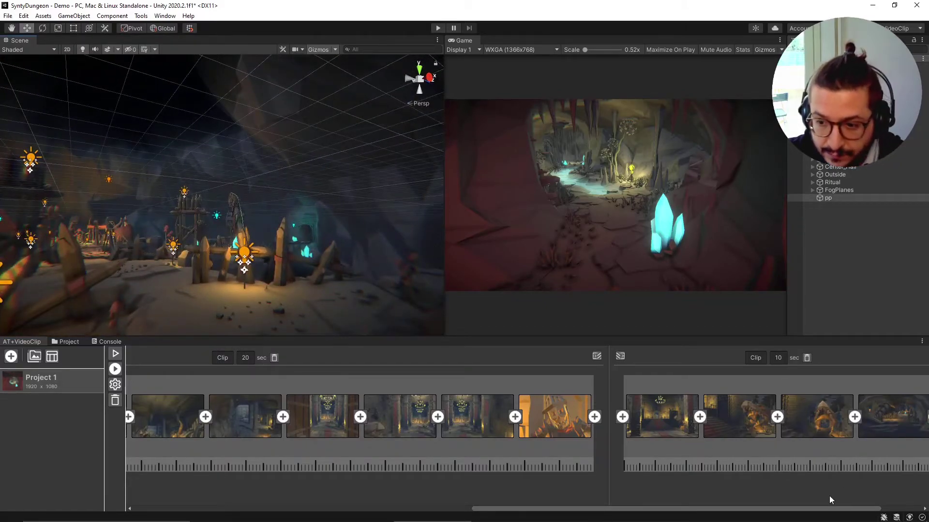
{"action": "left_click_drag", "start_coordinate": [826, 510], "coordinate": [867, 510]}
{"action": "left_click", "coordinate": [857, 417]}
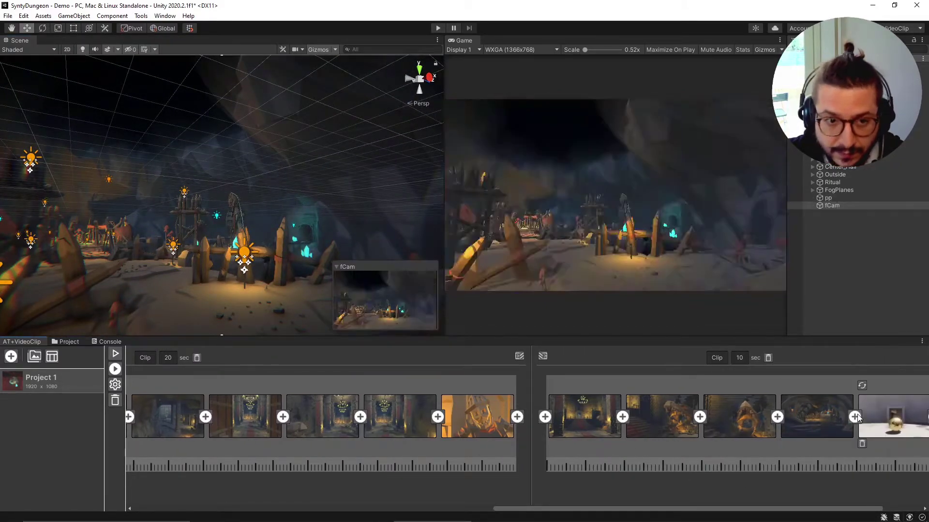
{"action": "right_click_drag", "start_coordinate": [228, 204], "coordinate": [138, 285]}
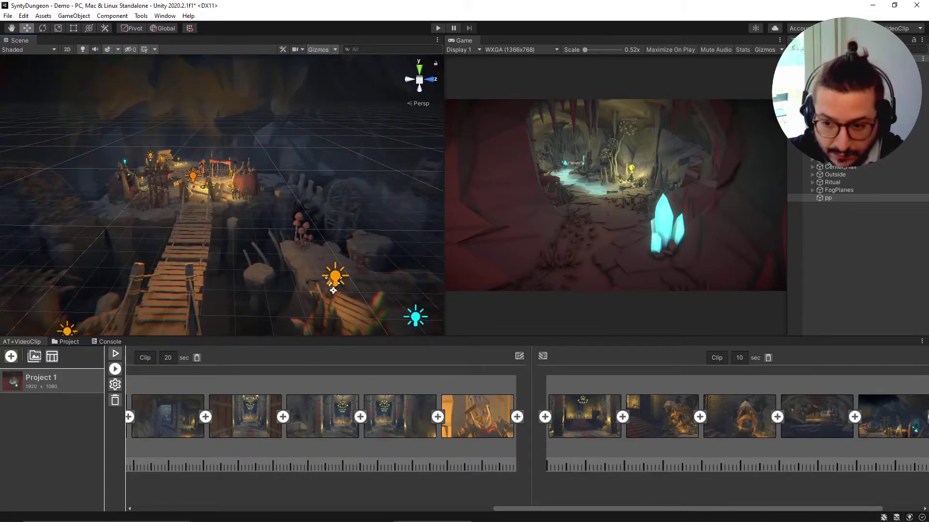
{"action": "left_click_drag", "start_coordinate": [761, 509], "coordinate": [835, 513]}
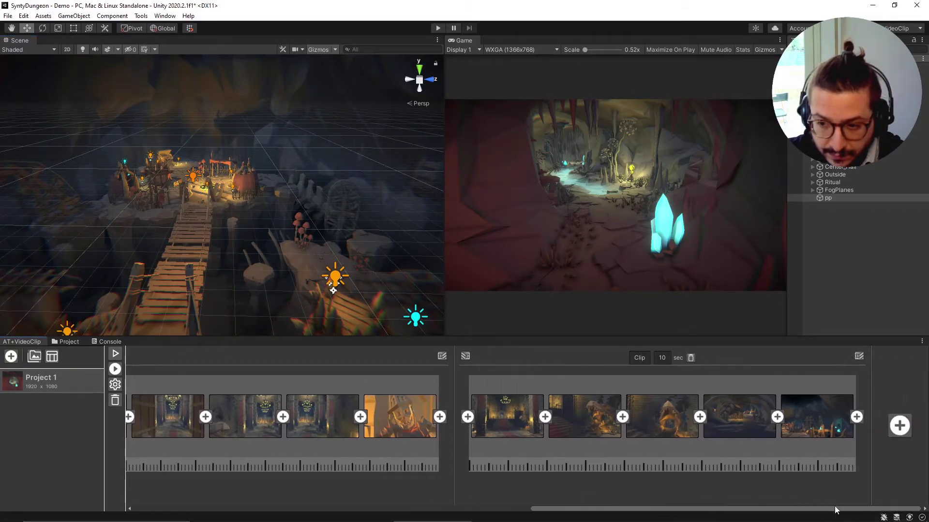
{"action": "left_click", "coordinate": [857, 416]}
Add a seventh shot viewing the rope bridge at an angle to the third clip, and an eighth close-up of the horned skull
{"action": "right_click_drag", "start_coordinate": [338, 183], "coordinate": [239, 164]}
{"action": "left_click_drag", "start_coordinate": [758, 508], "coordinate": [815, 503]}
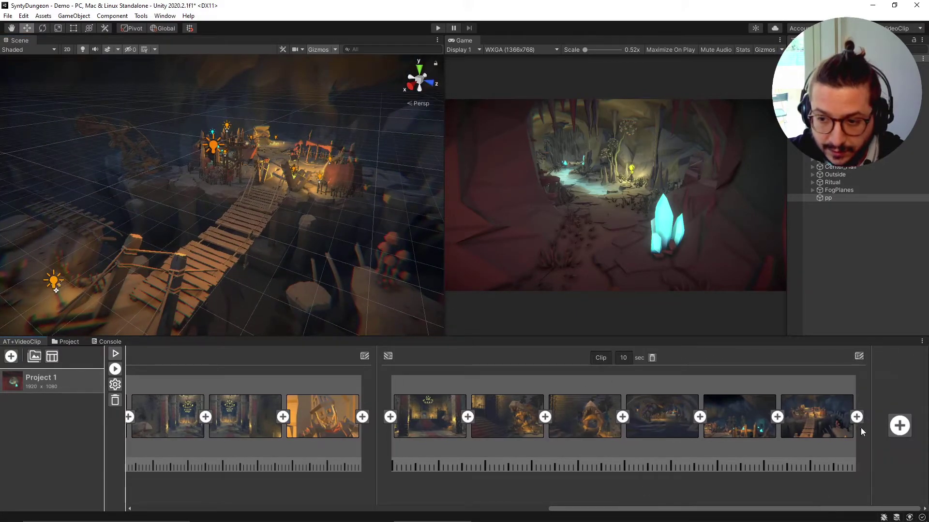
{"action": "left_click", "coordinate": [897, 424]}
{"action": "right_click_drag", "start_coordinate": [380, 189], "coordinate": [380, 111]}
{"action": "left_click_drag", "start_coordinate": [759, 511], "coordinate": [794, 510]}
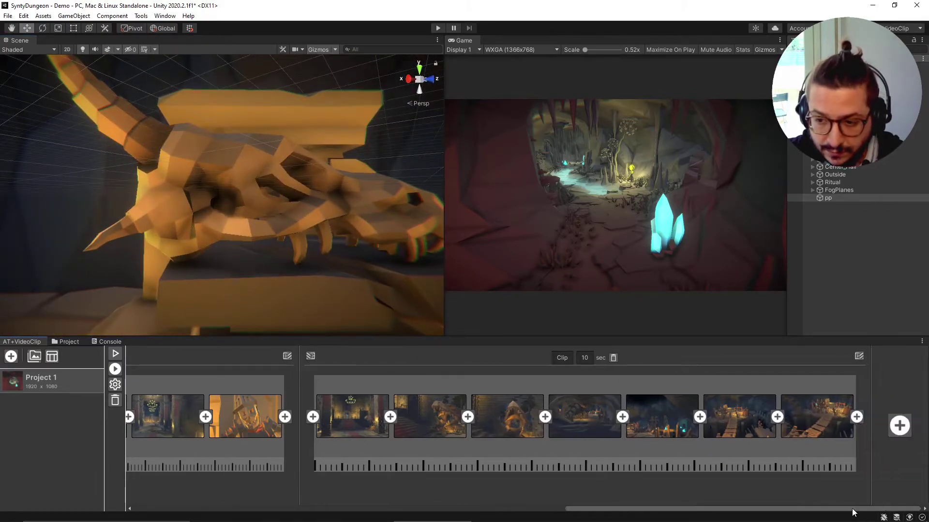
{"action": "left_click", "coordinate": [859, 418]}
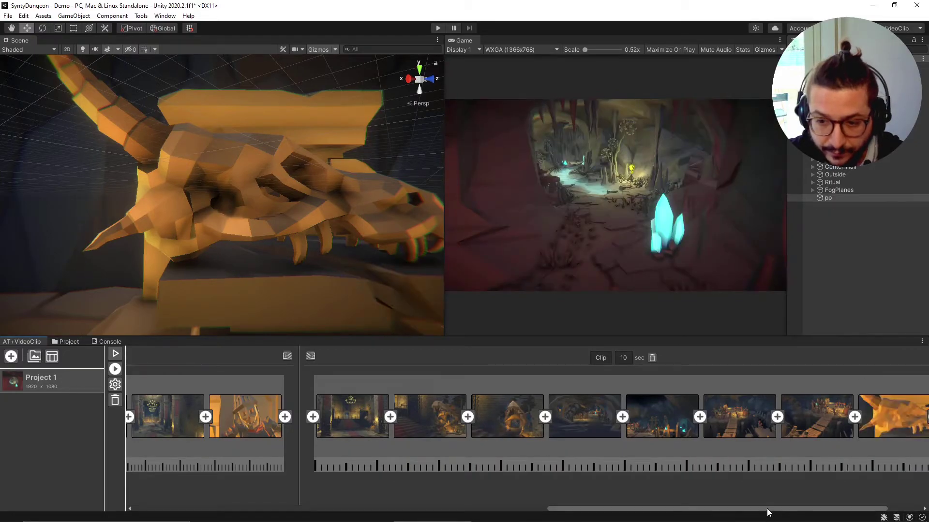
Set the third clip's opening transition to Dip To Black and enter its duration
{"action": "left_click_drag", "start_coordinate": [767, 508], "coordinate": [695, 508]}
{"action": "left_click", "coordinate": [435, 356]}
{"action": "left_click", "coordinate": [483, 424]}
{"action": "left_click", "coordinate": [503, 447]}
{"action": "left_click", "coordinate": [487, 435]}
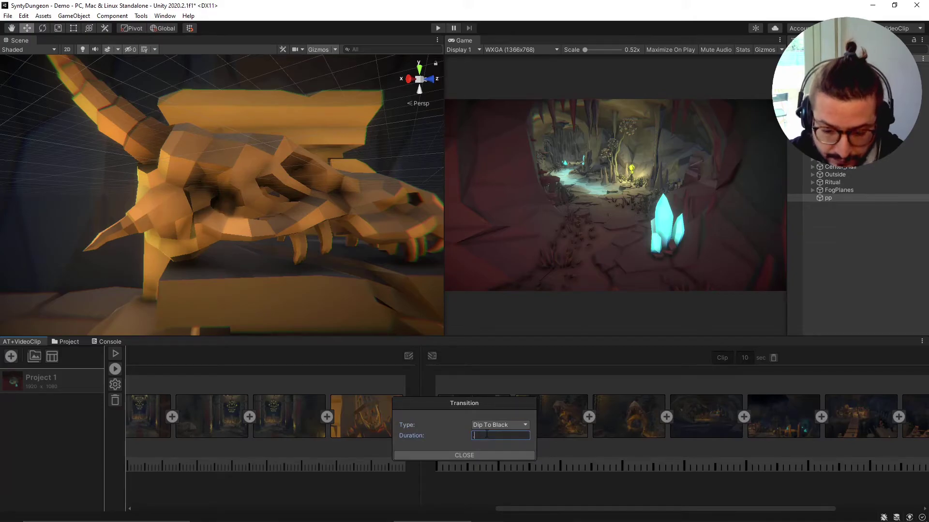
{"action": "left_click", "coordinate": [478, 456]}
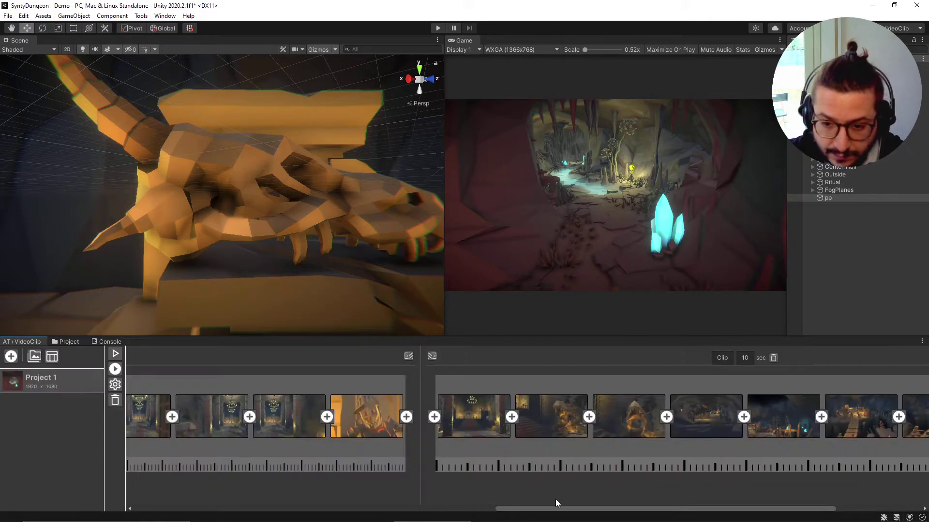
Set the third clip's closing transition to Dip To Black with duration 0.5
{"action": "left_click_drag", "start_coordinate": [558, 508], "coordinate": [857, 389]}
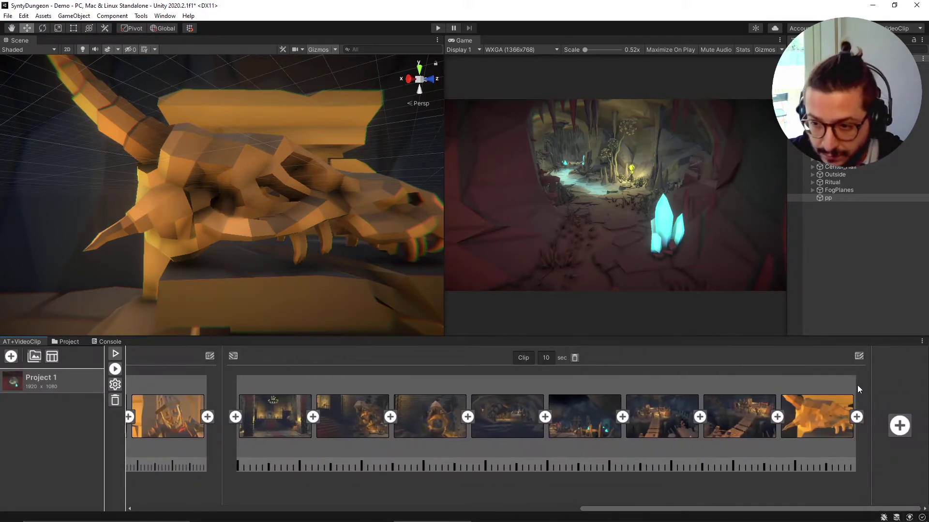
{"action": "left_click", "coordinate": [860, 357]}
{"action": "left_click", "coordinate": [494, 428]}
{"action": "left_click", "coordinate": [488, 445]}
{"action": "left_click", "coordinate": [481, 437]}
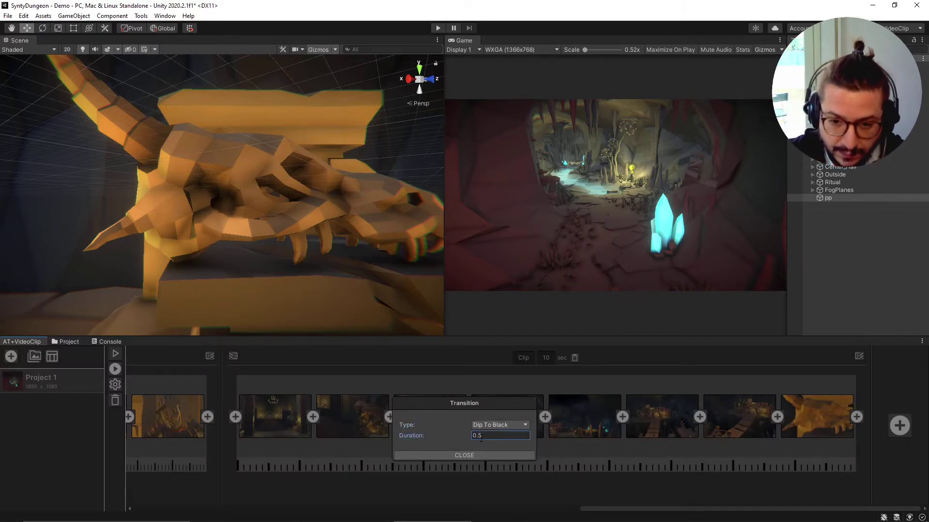
{"action": "left_click", "coordinate": [486, 457]}
Play the whole video project to check all three clips, and reopen Project 1
{"action": "left_click_drag", "start_coordinate": [628, 507], "coordinate": [144, 505]}
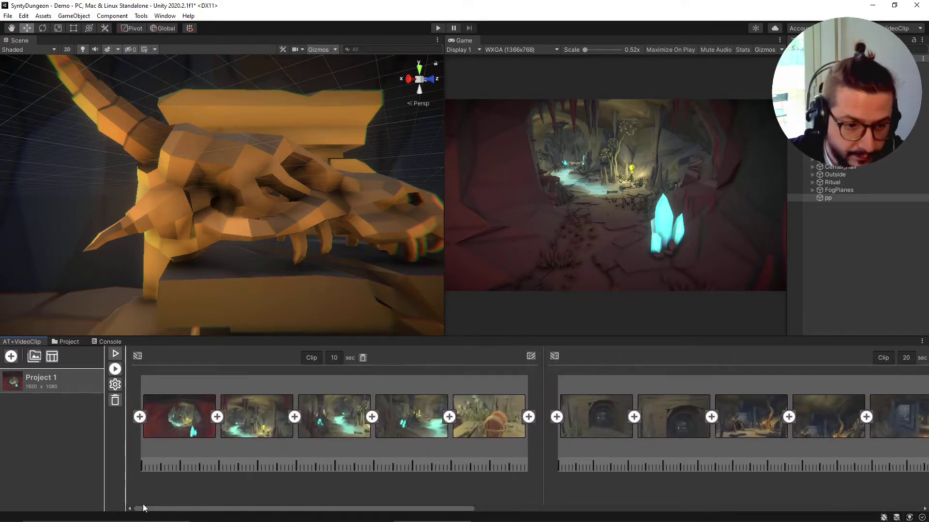
{"action": "left_click", "coordinate": [116, 356]}
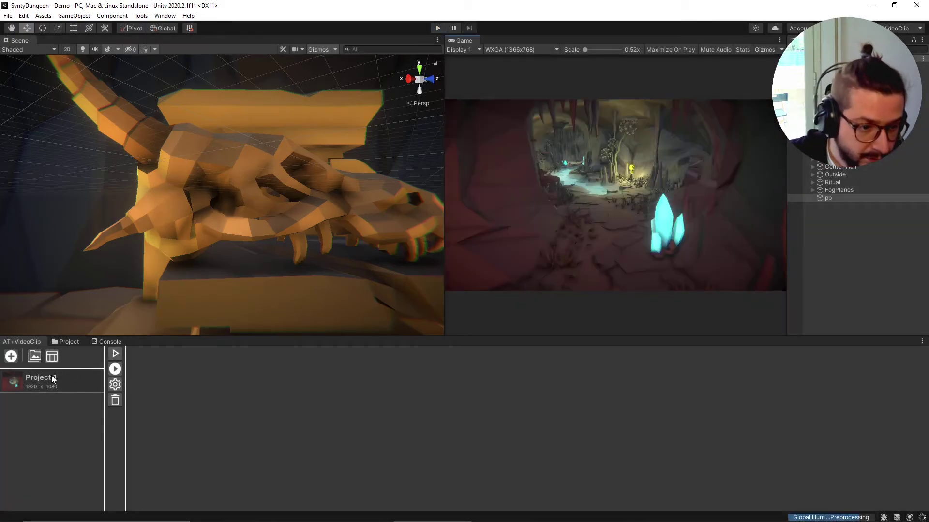
{"action": "left_click", "coordinate": [51, 375]}
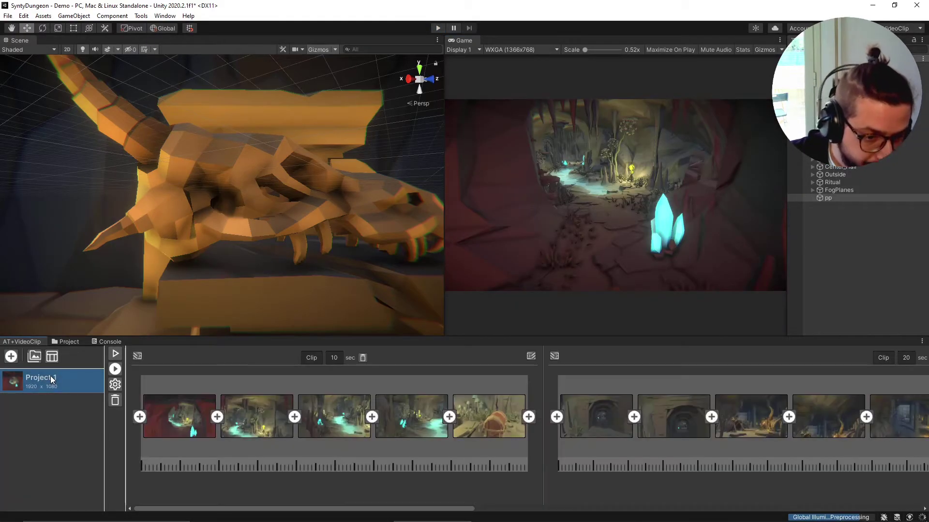
Set the resolution of Project 1 to 4K in the project settings and close them
{"action": "left_click", "coordinate": [115, 385]}
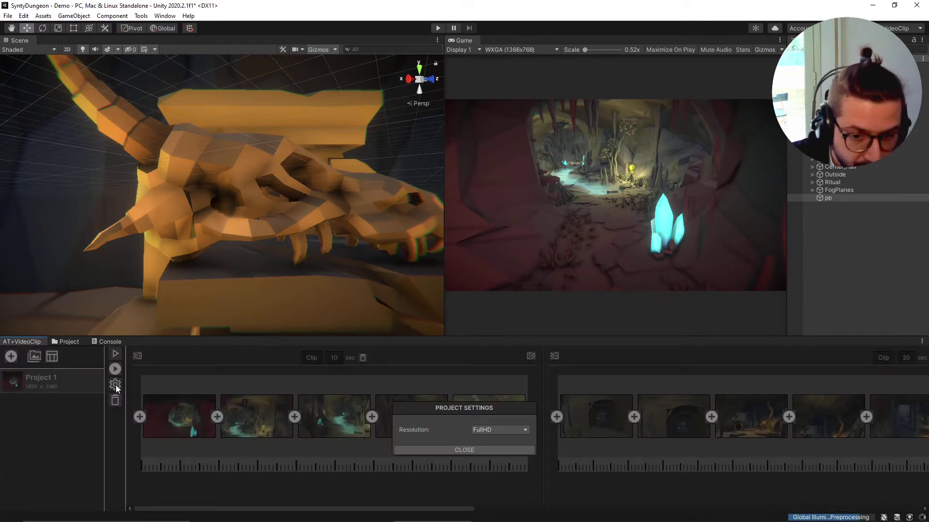
{"action": "left_click", "coordinate": [491, 429]}
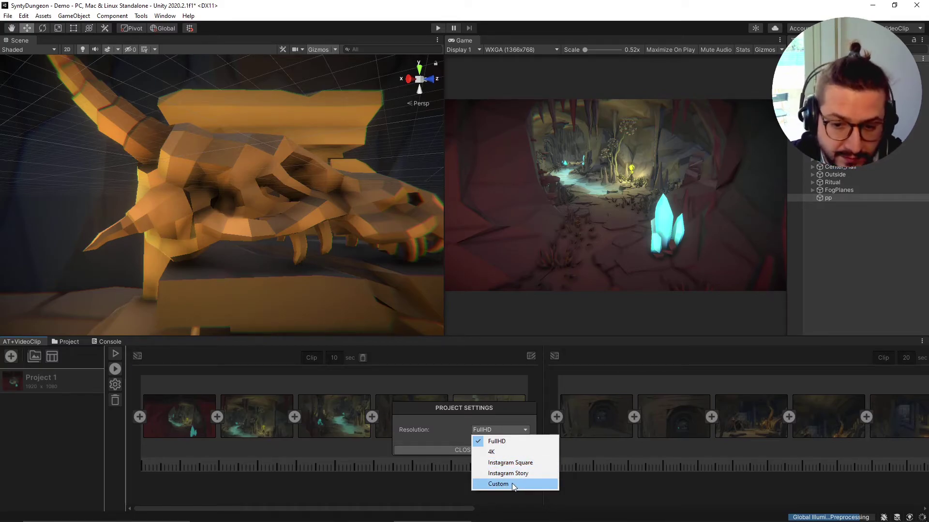
{"action": "left_click", "coordinate": [498, 452]}
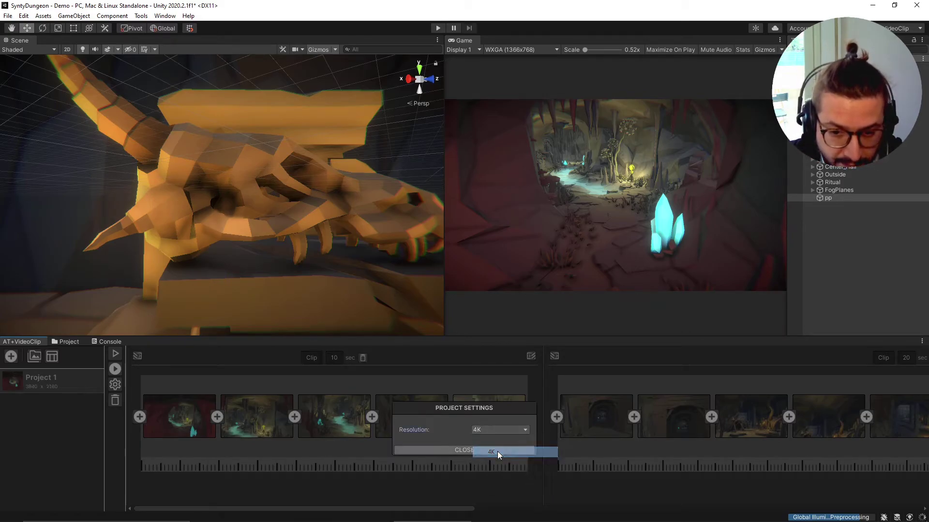
{"action": "left_click", "coordinate": [458, 450]}
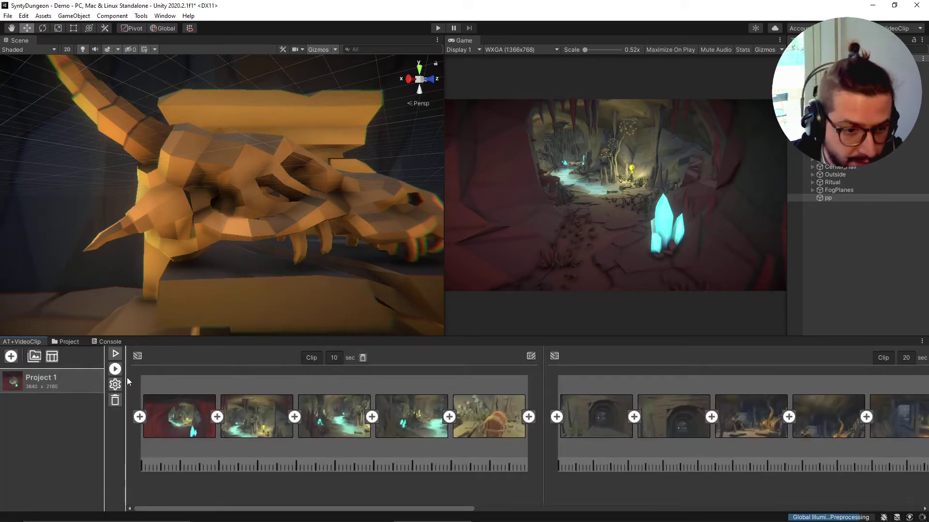
Show the game view's rendering statistics and record the whole project to a video file
{"action": "left_click", "coordinate": [745, 49]}
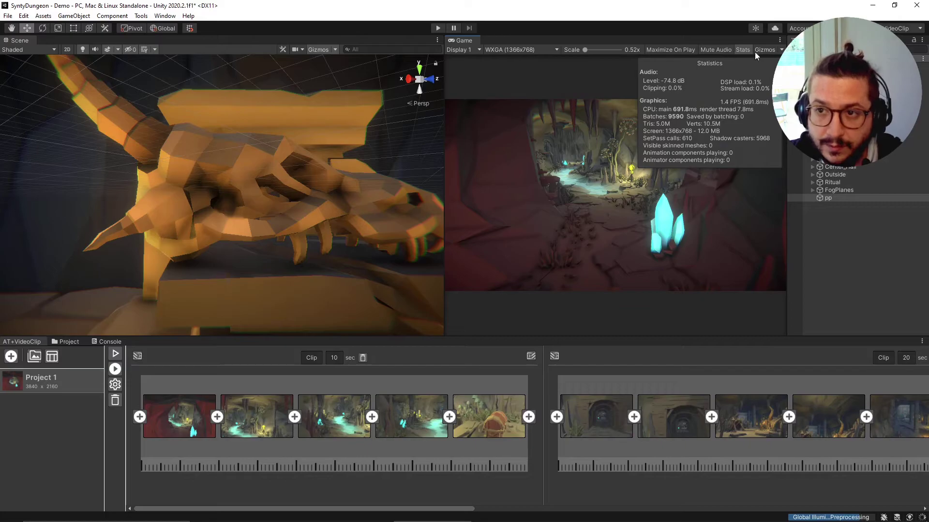
{"action": "left_click", "coordinate": [115, 370]}
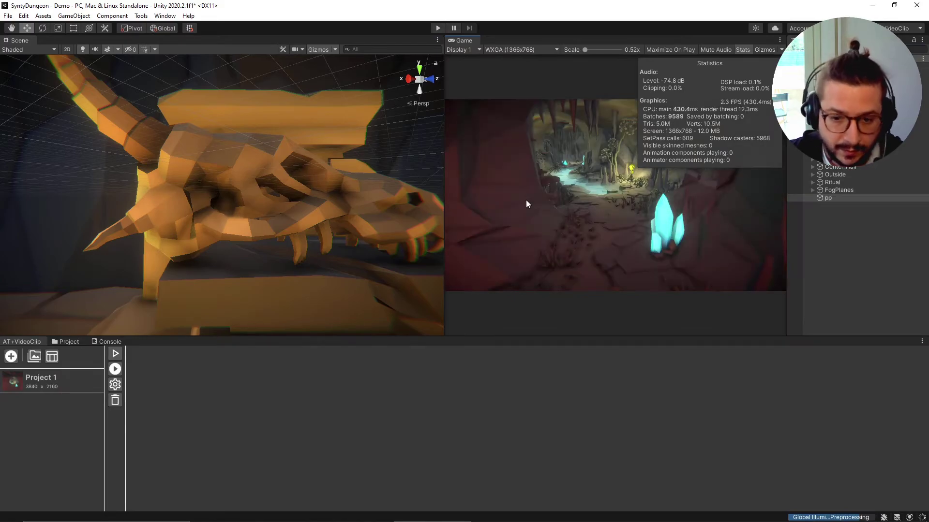
Open the project's Recordings folder in File Explorer and list its videos in the Details layout with the newest one selected
{"action": "left_click", "coordinate": [34, 356]}
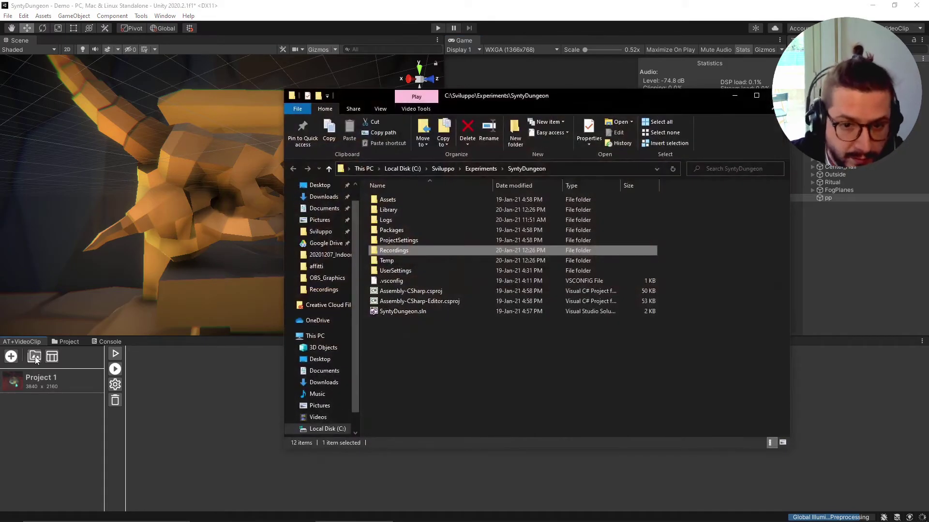
{"action": "double_click", "coordinate": [397, 251]}
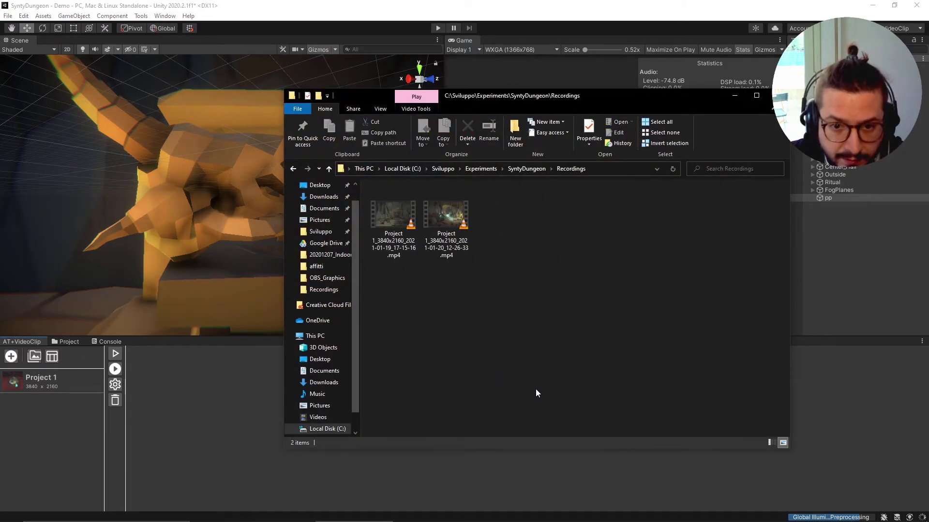
{"action": "left_click", "coordinate": [445, 218]}
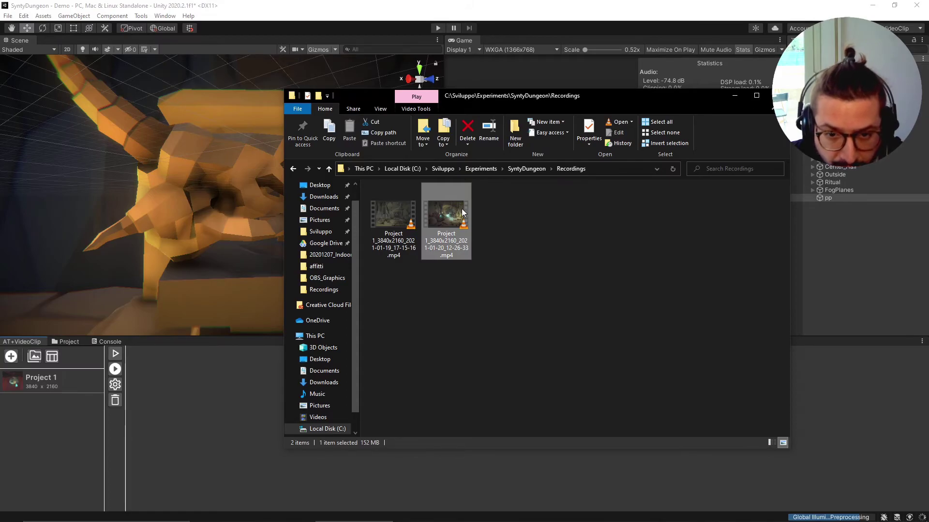
{"action": "left_click", "coordinate": [380, 109]}
{"action": "left_click", "coordinate": [505, 132]}
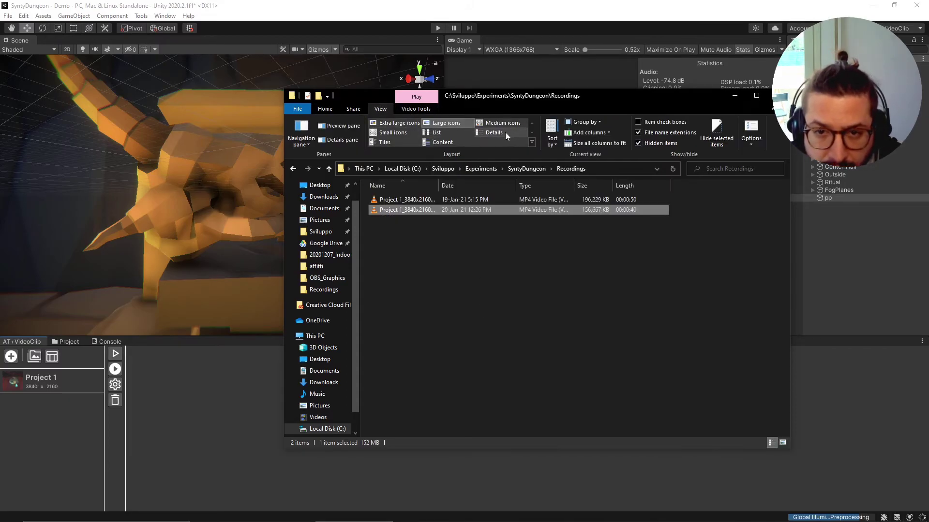
Play the newest recording, Project 1_3840x2160_2021-01-20_12-26-33.mp4, full screen in the video player
{"action": "double_click", "coordinate": [393, 210]}
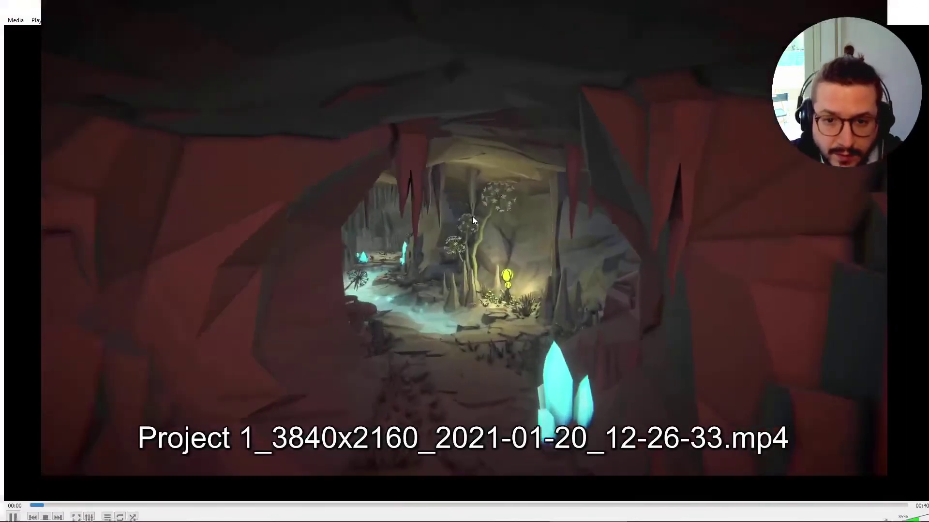
{"action": "double_click", "coordinate": [472, 216]}
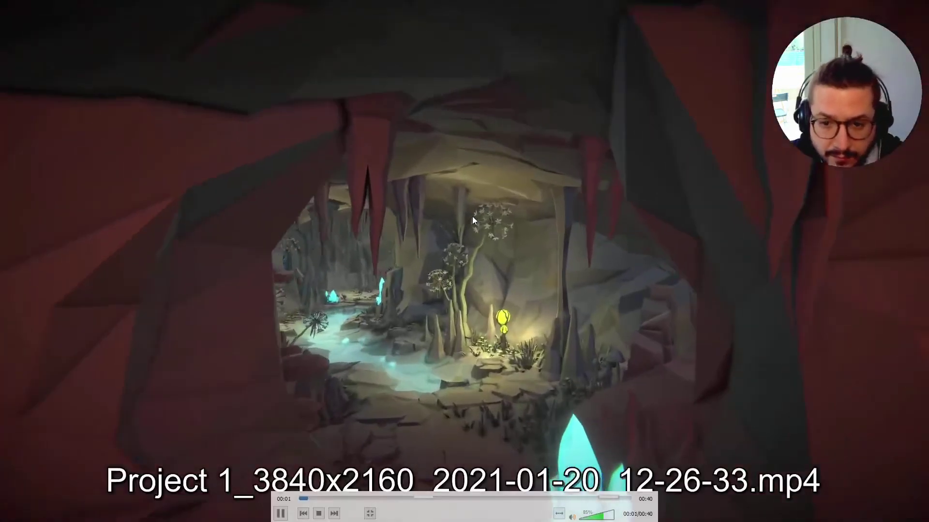